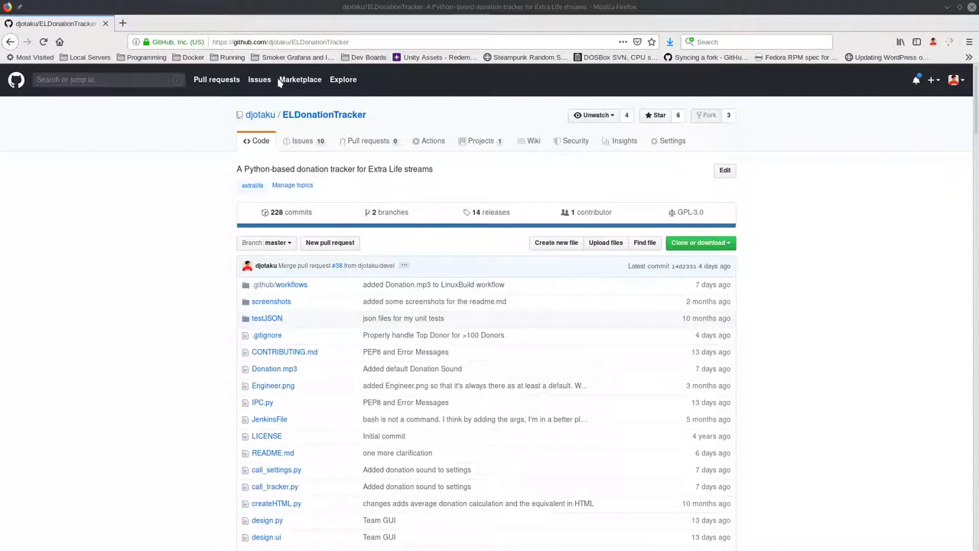
Go to the repository's 14 releases and scroll down to the v2.2 Assets list.
click(496, 213)
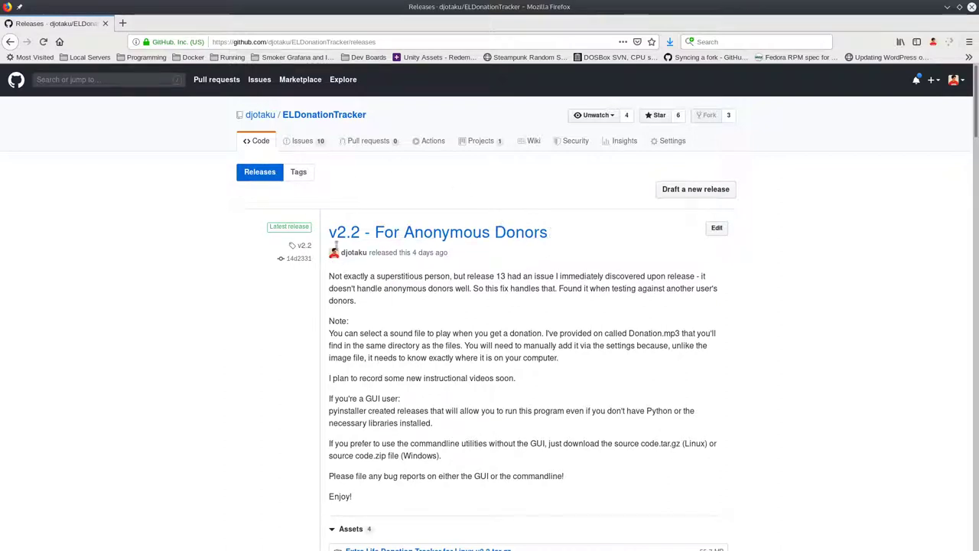
scroll(336, 313, down, 1)
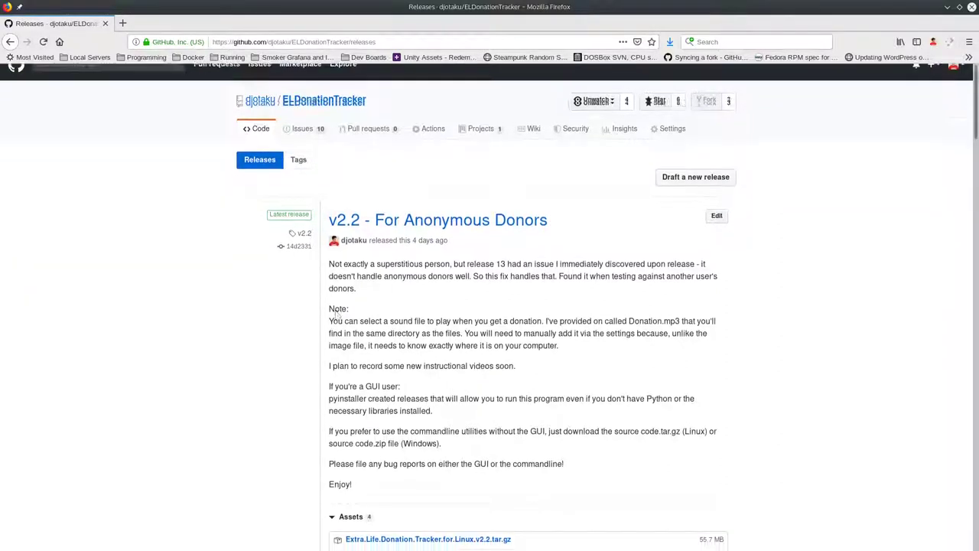
scroll(337, 314, down, 3)
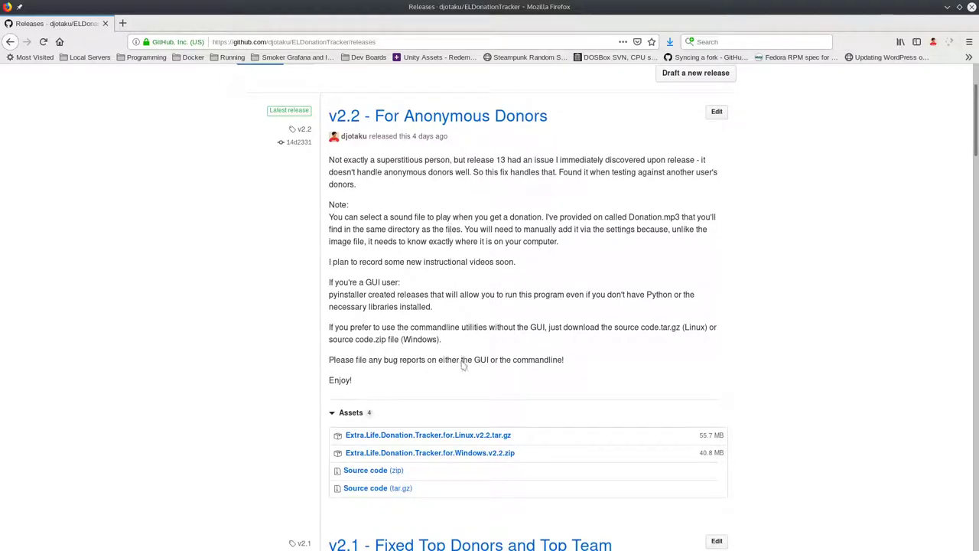
scroll(459, 359, down, 1)
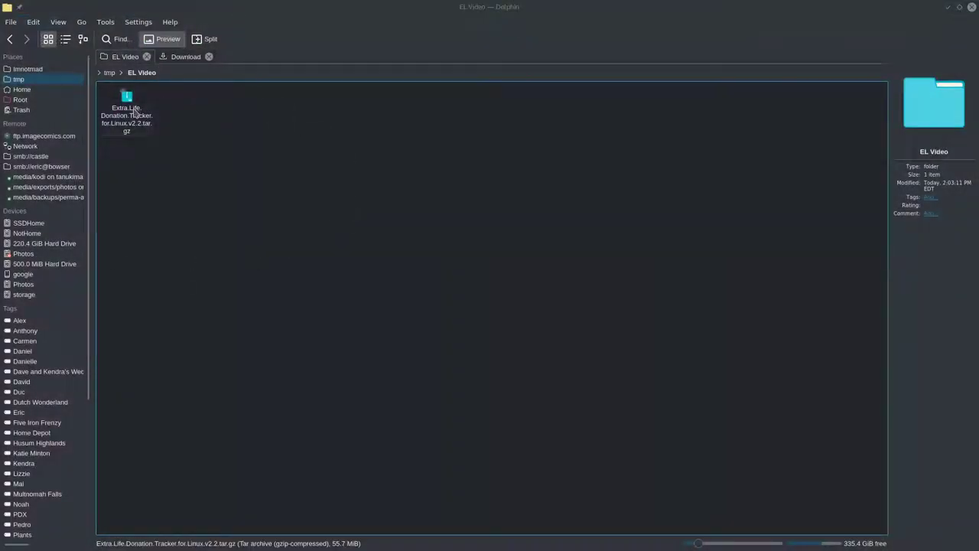
Extract the Linux v2.2 tar.gz here with autodetected subfolder, creating a dist folder.
click(121, 121)
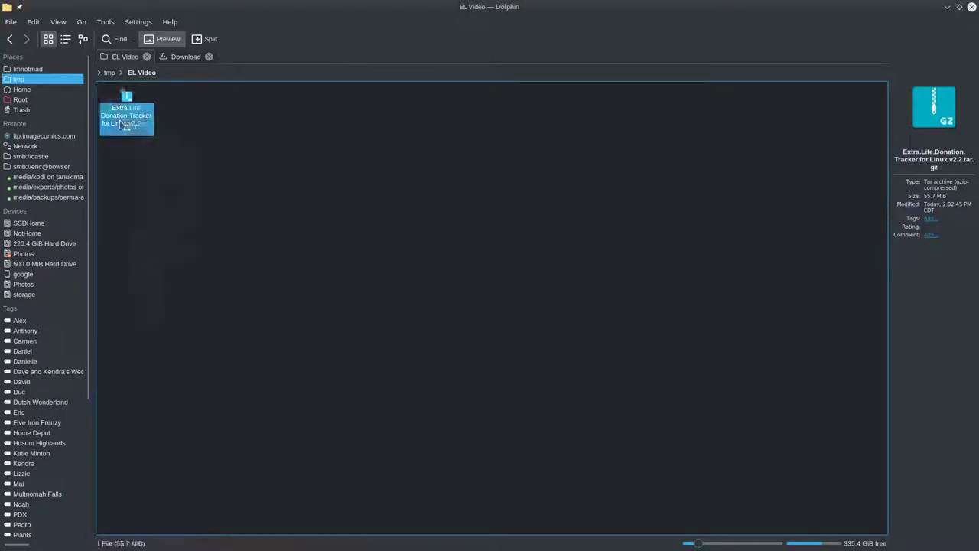
right_click(121, 122)
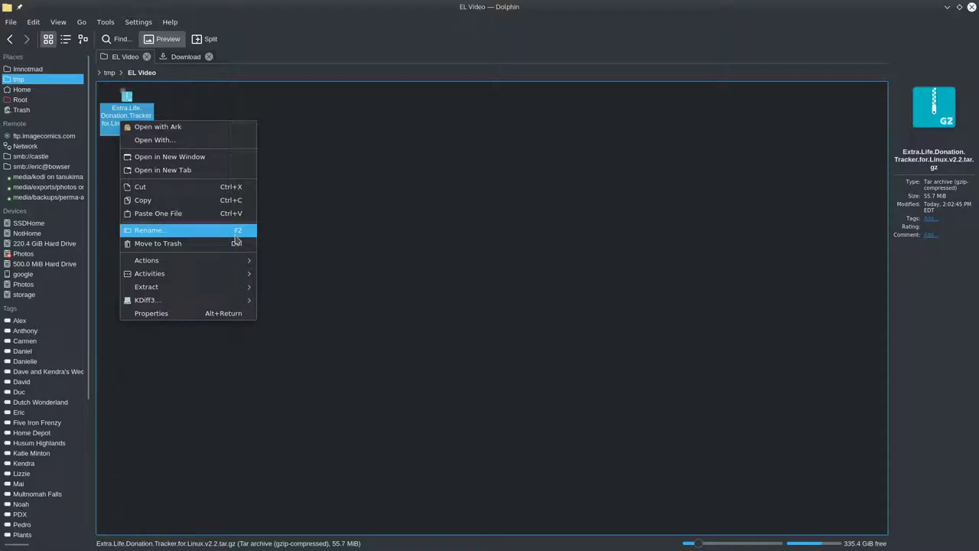
mouse_move(236, 288)
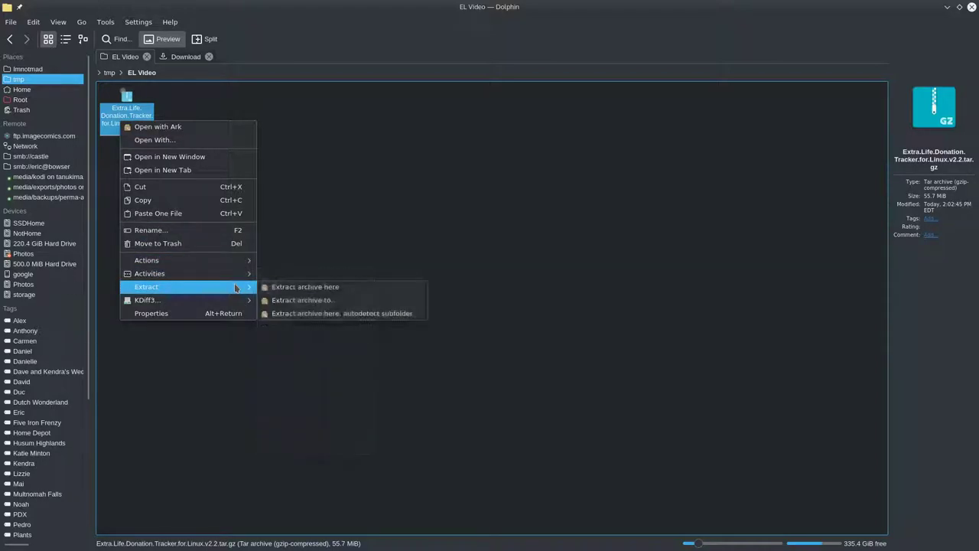
click(313, 314)
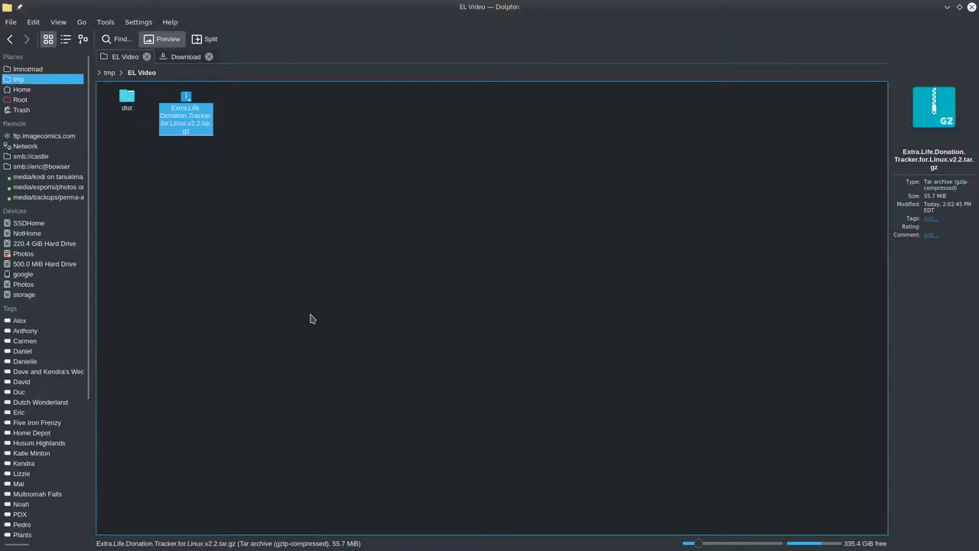
Open dist/gui to show the gui executable, participant.conf, images and libraries.
double_click(126, 98)
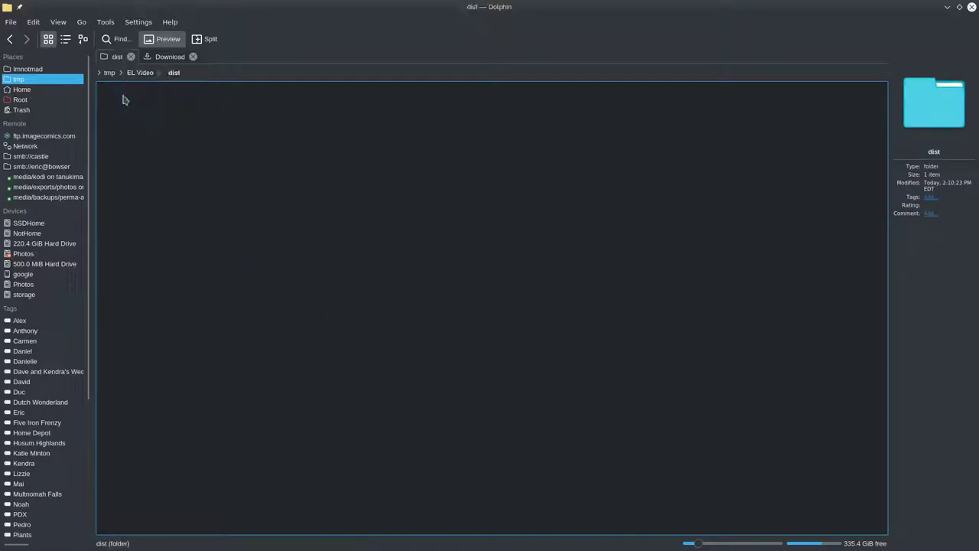
double_click(126, 98)
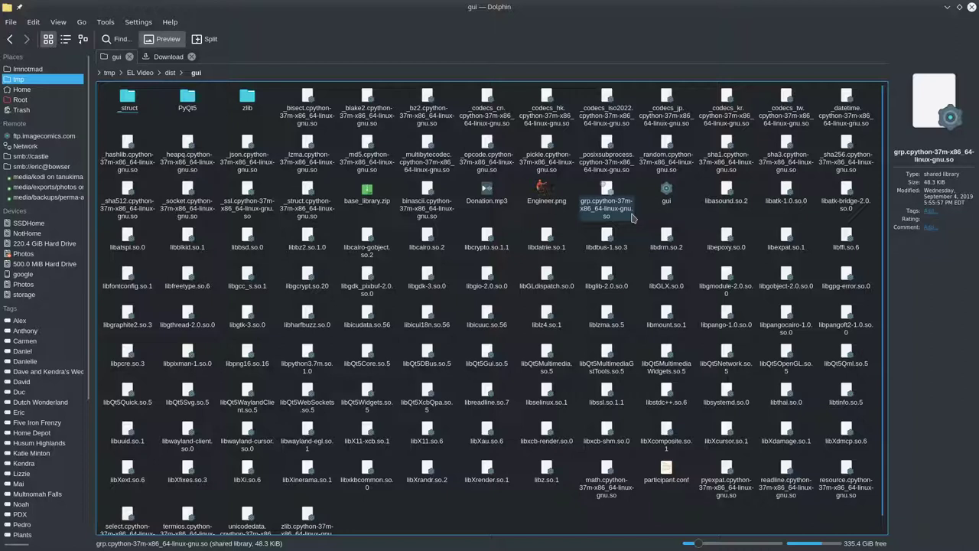
right_click(408, 508)
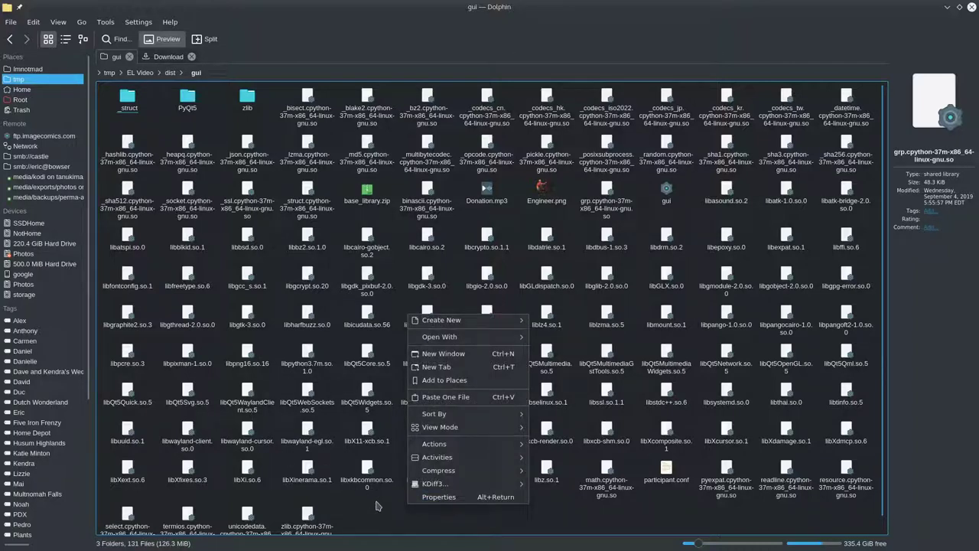
click(376, 506)
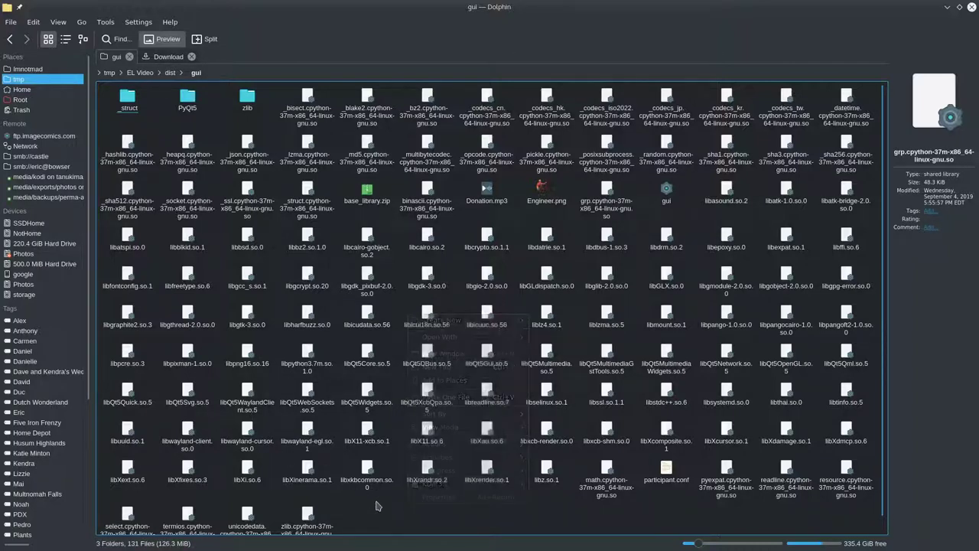
Launch the gui executable, move its window aside, and open the tracker's Settings dialog.
double_click(669, 198)
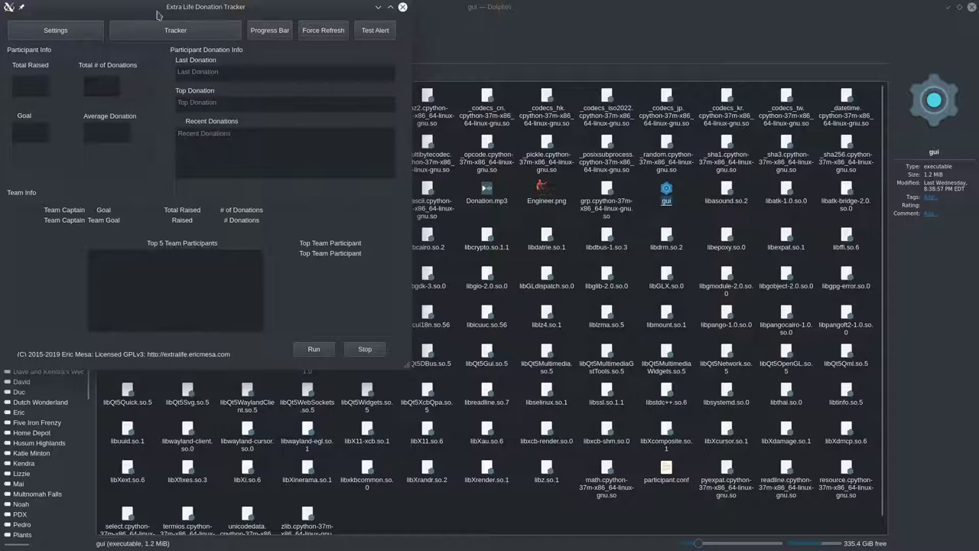
drag(178, 15, 675, 120)
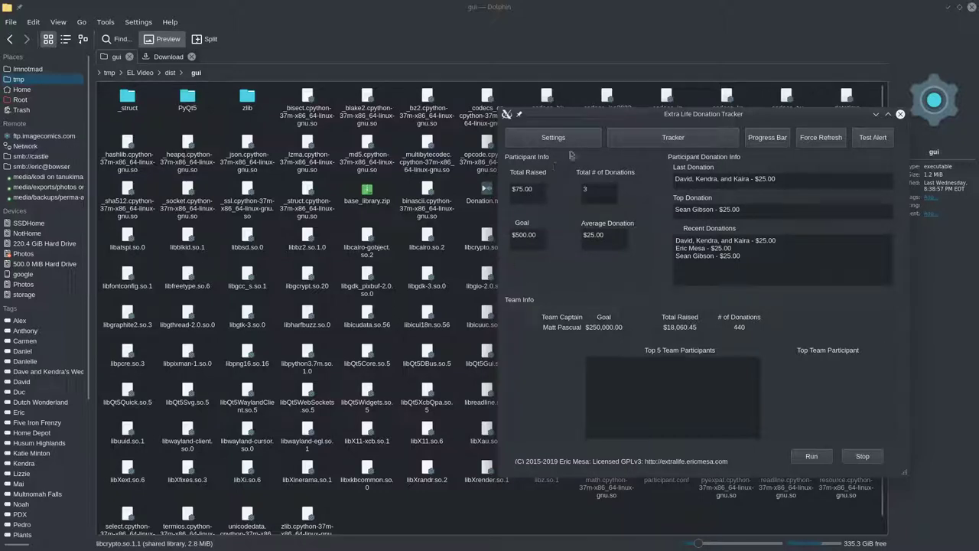
click(534, 141)
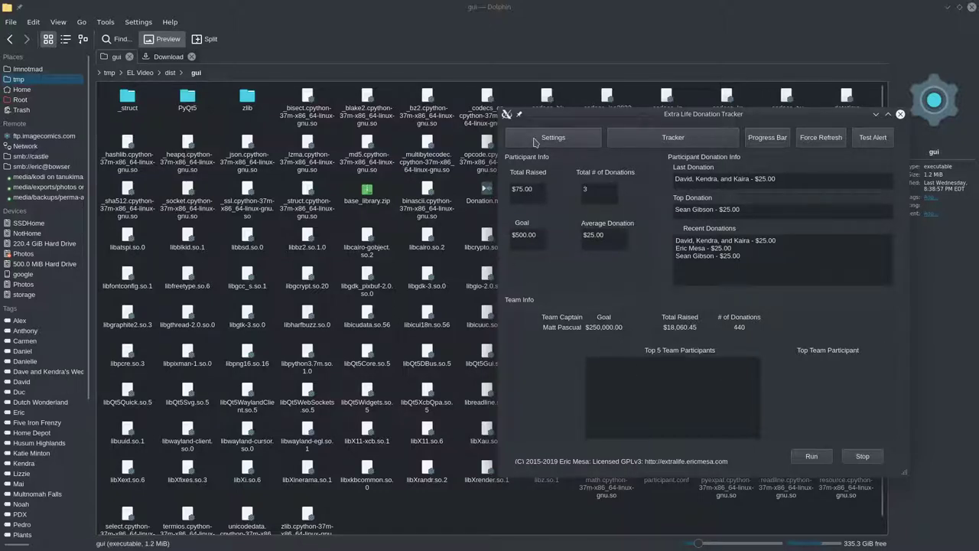
drag(513, 186, 325, 313)
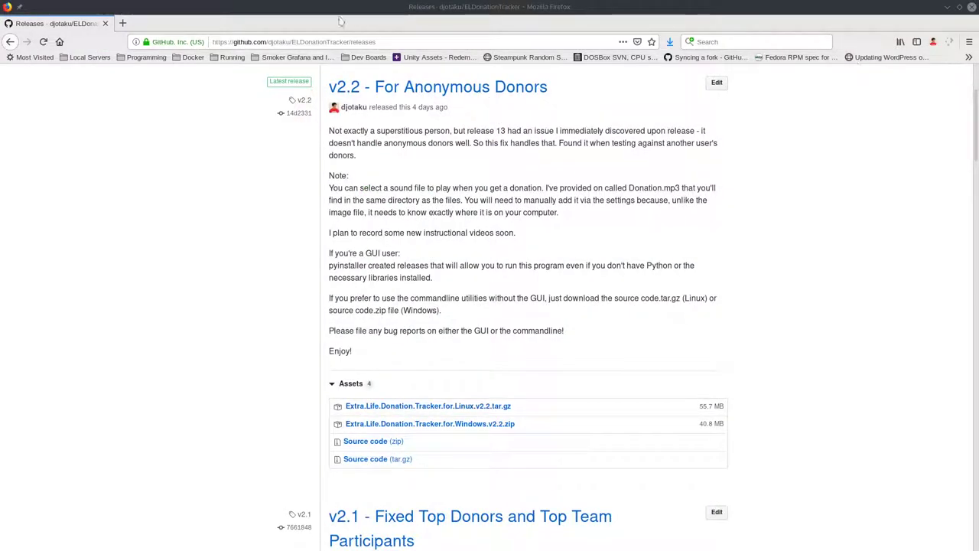
Load extralife.ericmesa.com in a new tab and open the Giant Bomb team page in another.
click(122, 25)
text(ex)
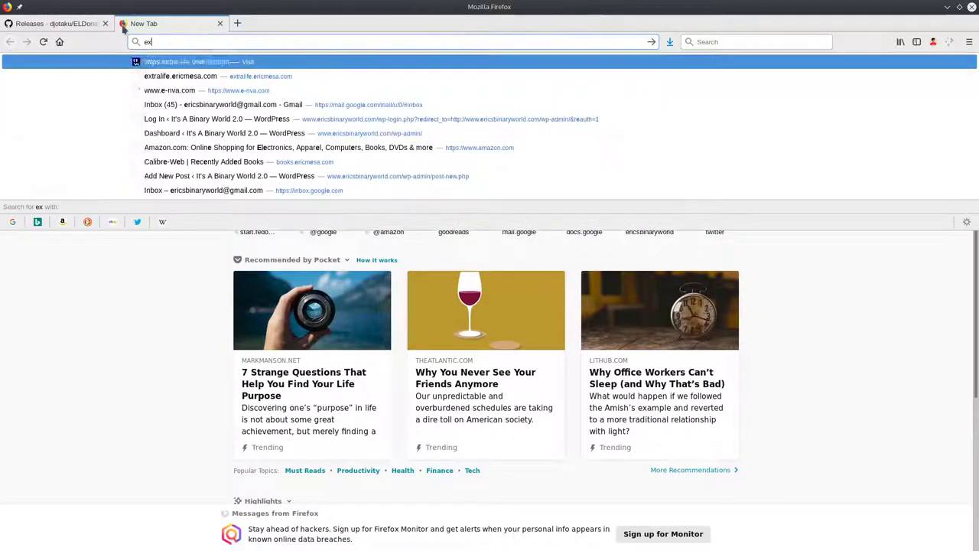
text(tralife.eri)
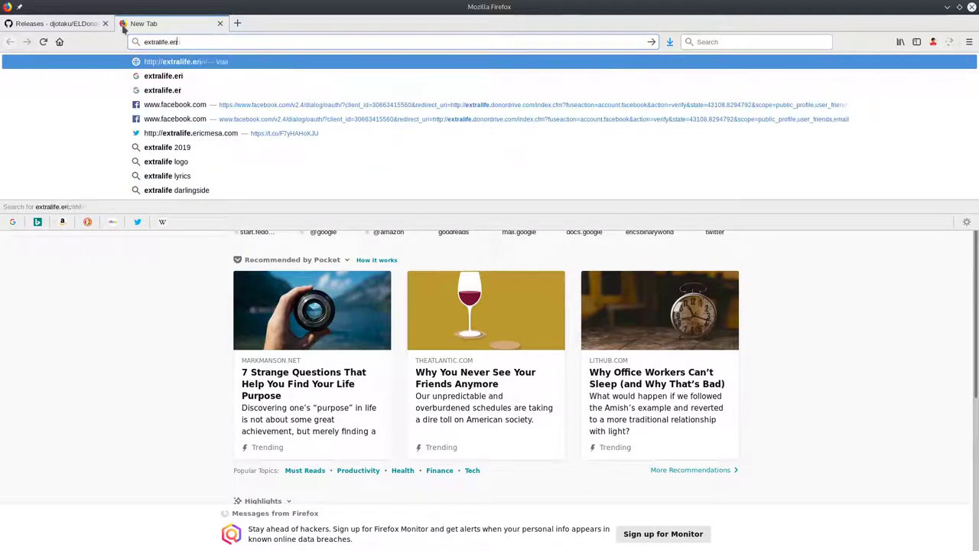
text(cmesa.com)
key(Return)
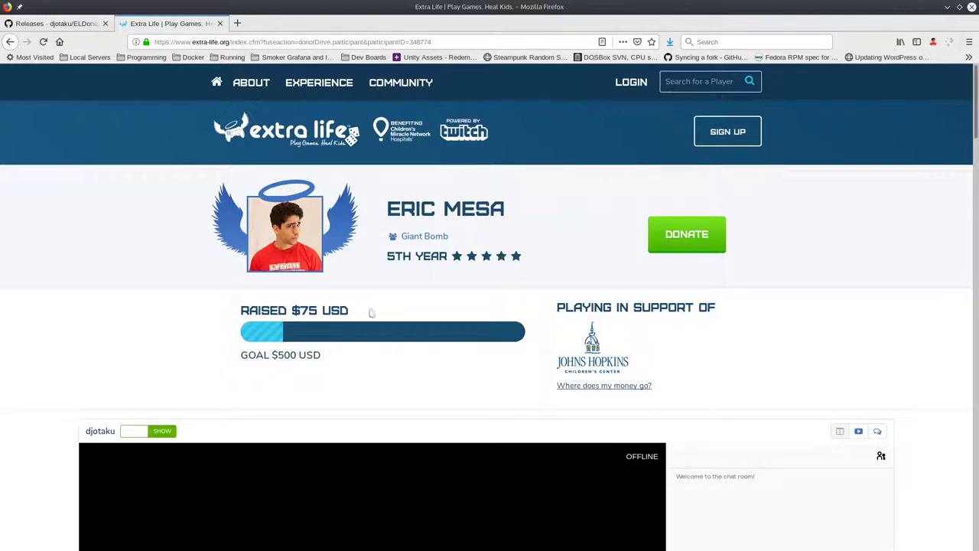
middle_click(414, 240)
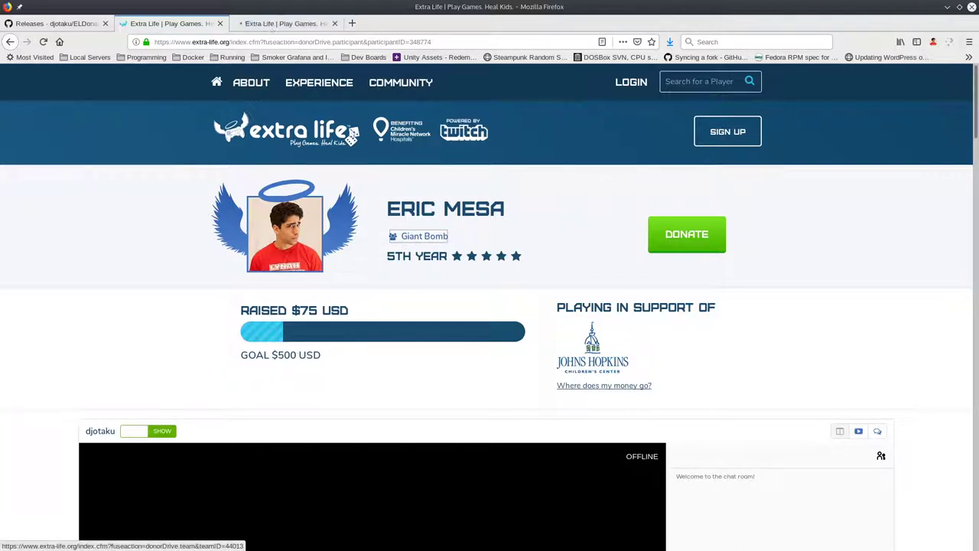
click(272, 28)
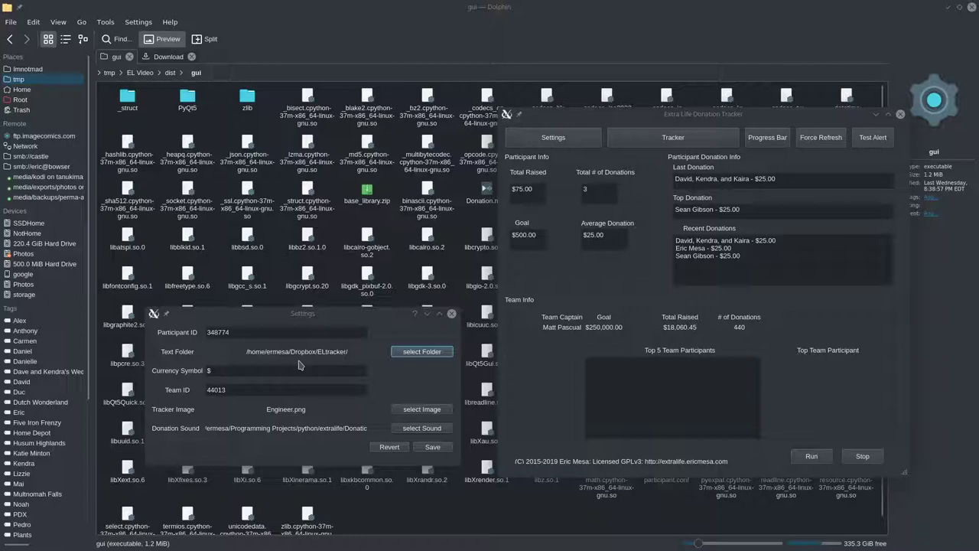
Create a textfiles folder inside gui and choose it as the Text Folder.
click(426, 353)
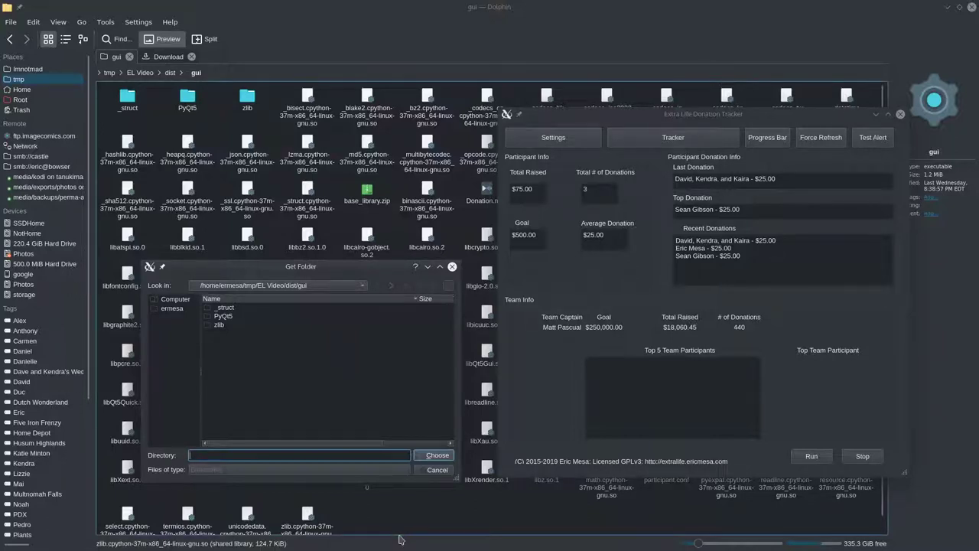
right_click(269, 355)
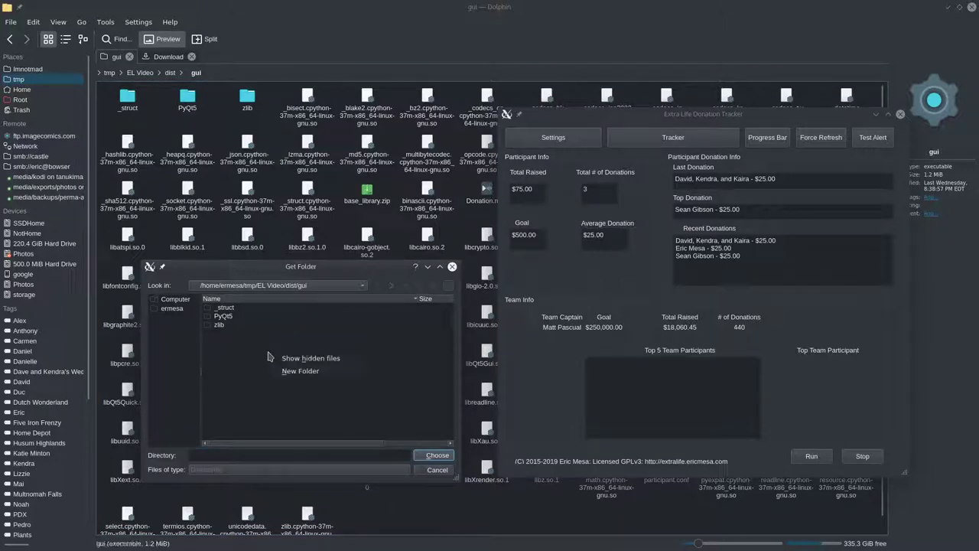
click(304, 372)
text(testfiles)
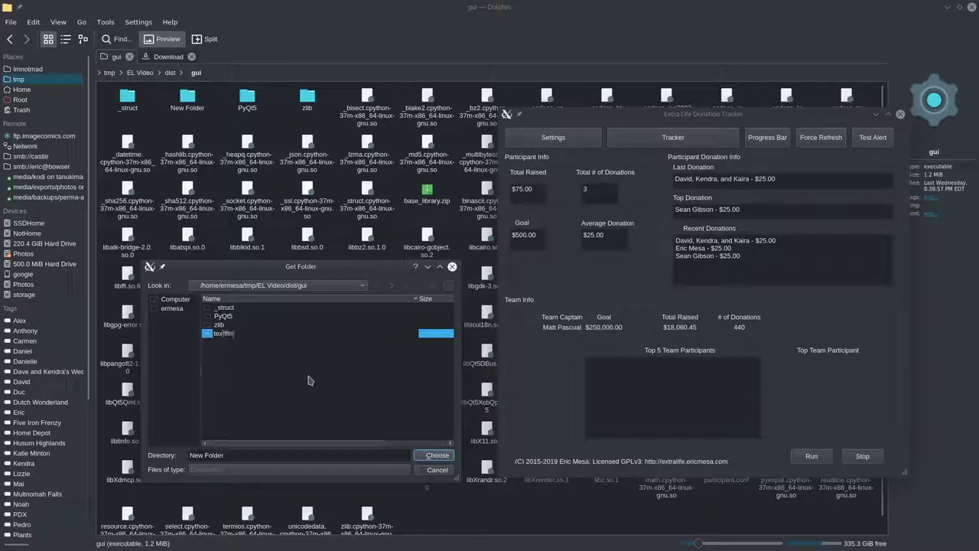
key(Return)
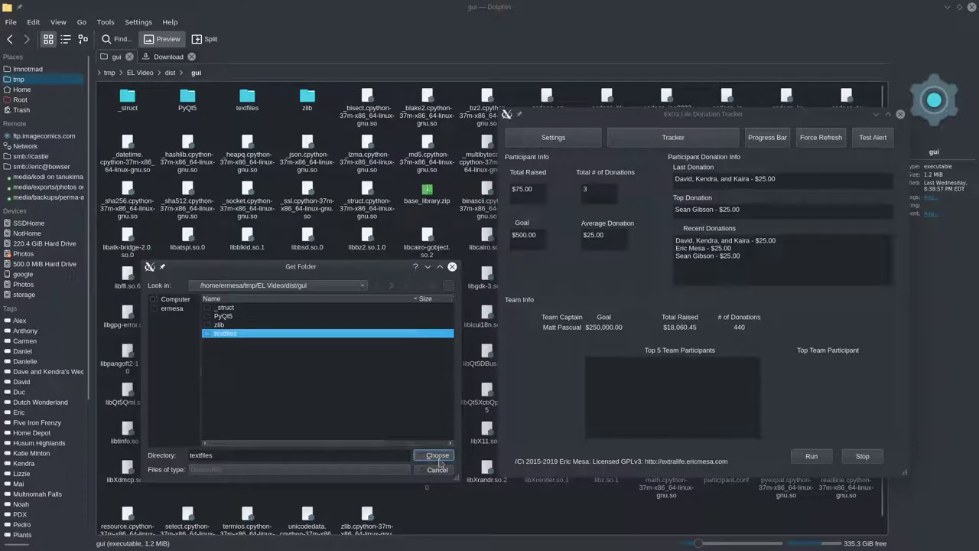
click(438, 457)
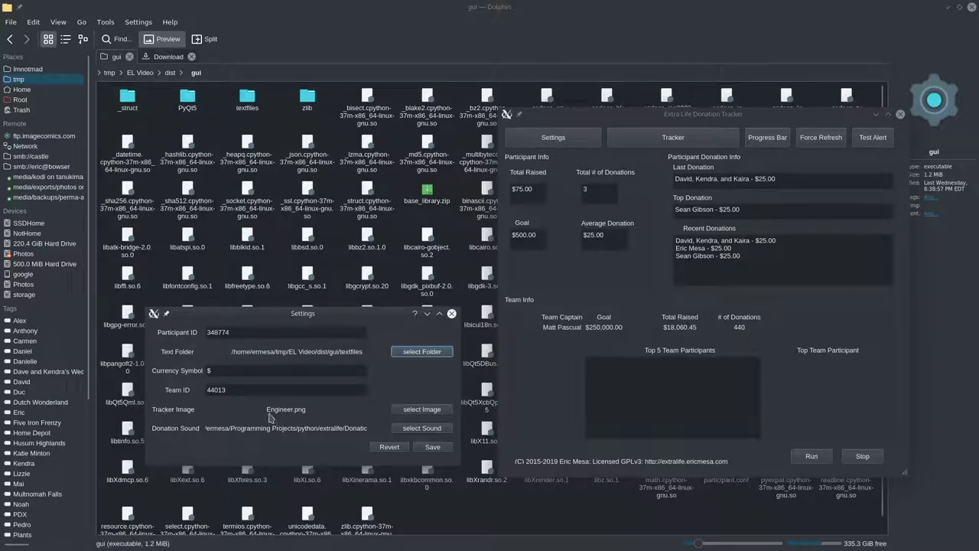
Move the tracker window lower so Donation.mp3 and Engineer.png show in the gui folder.
drag(593, 115, 589, 227)
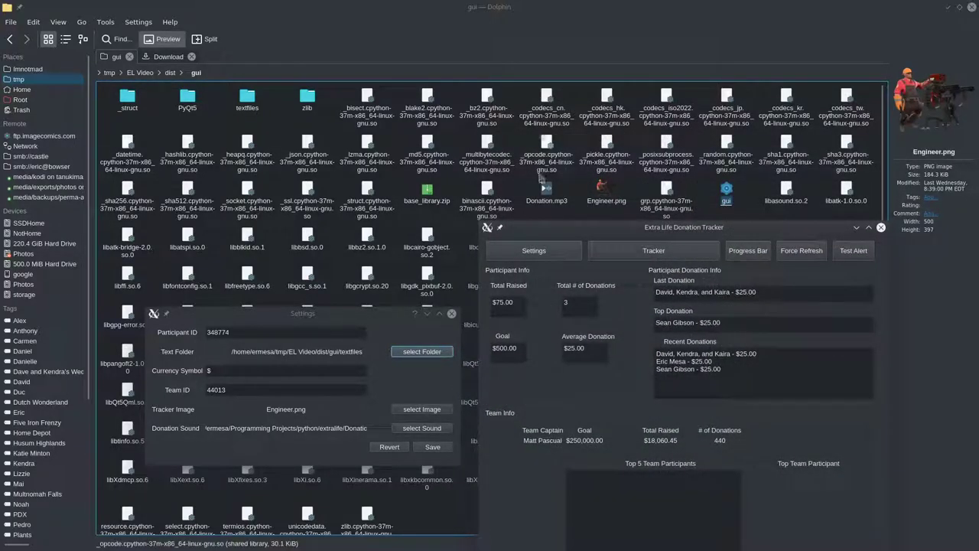
drag(603, 229, 601, 140)
drag(543, 192, 543, 192)
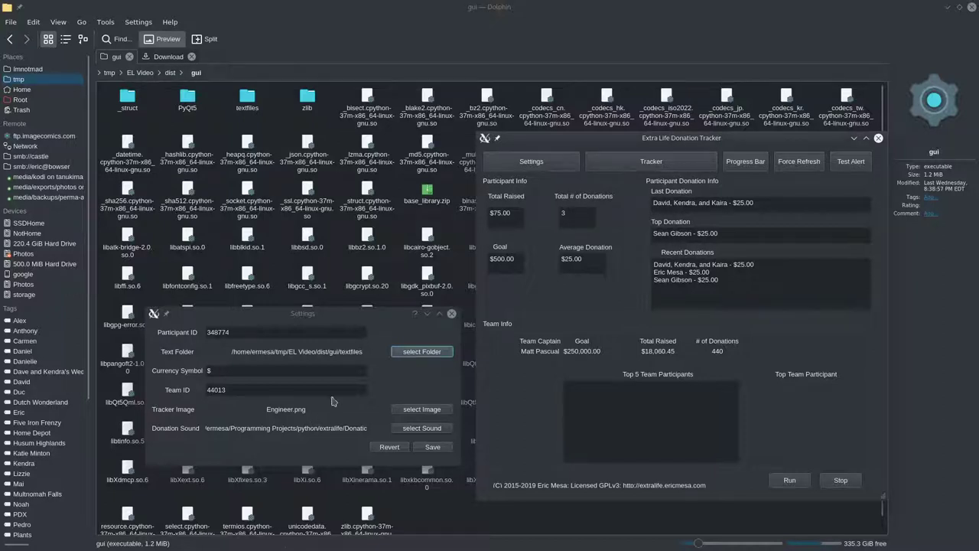
click(533, 86)
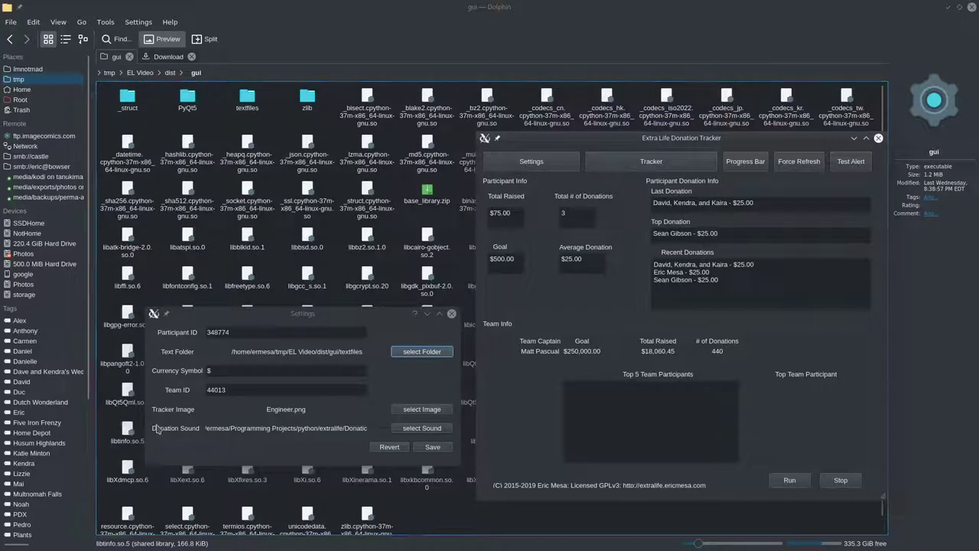
drag(548, 139, 545, 224)
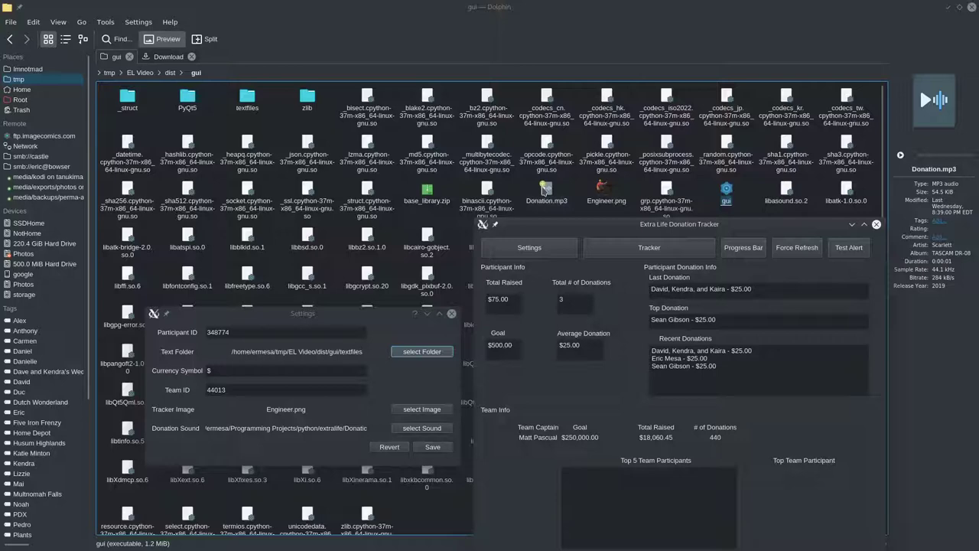
Set the Donation Sound to Donation.mp3 from the gui folder and save the settings.
click(430, 427)
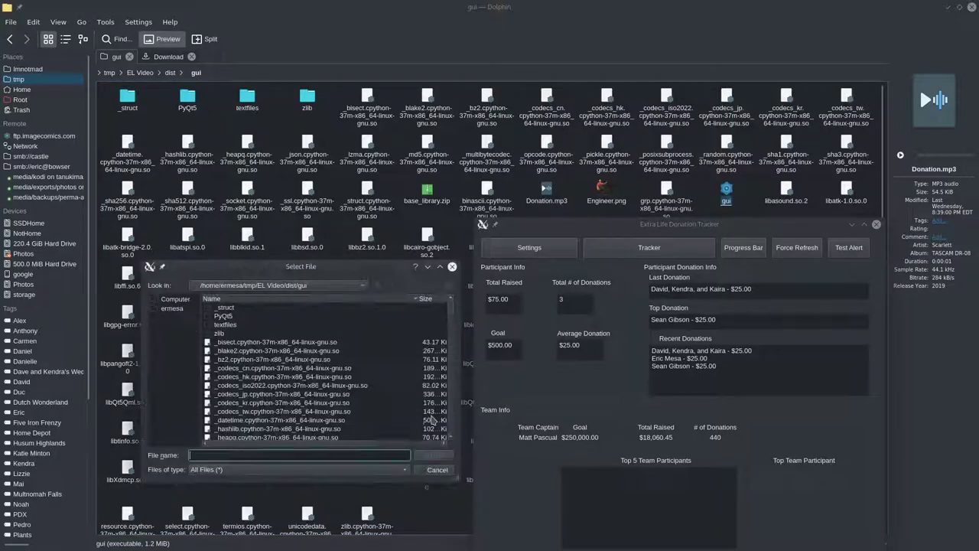
scroll(329, 337, down, 9)
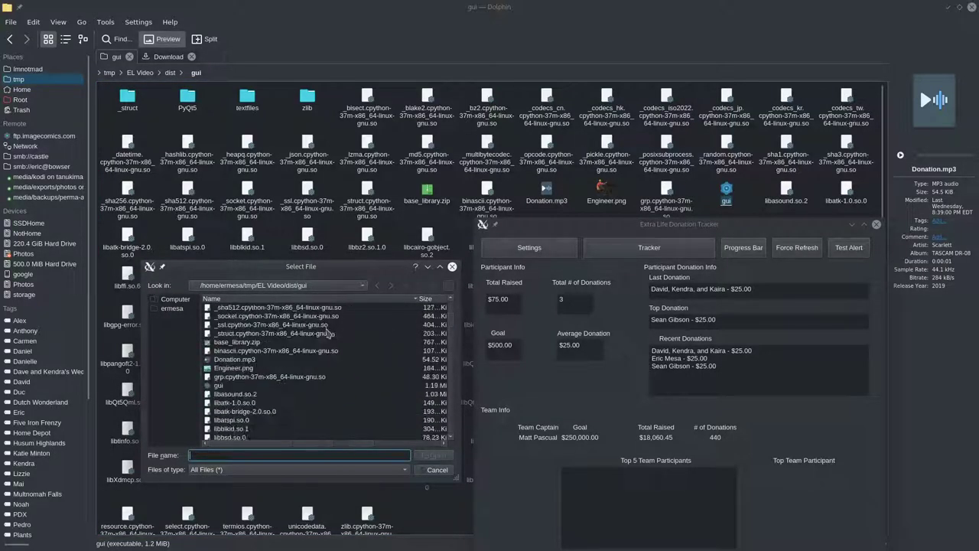
double_click(238, 360)
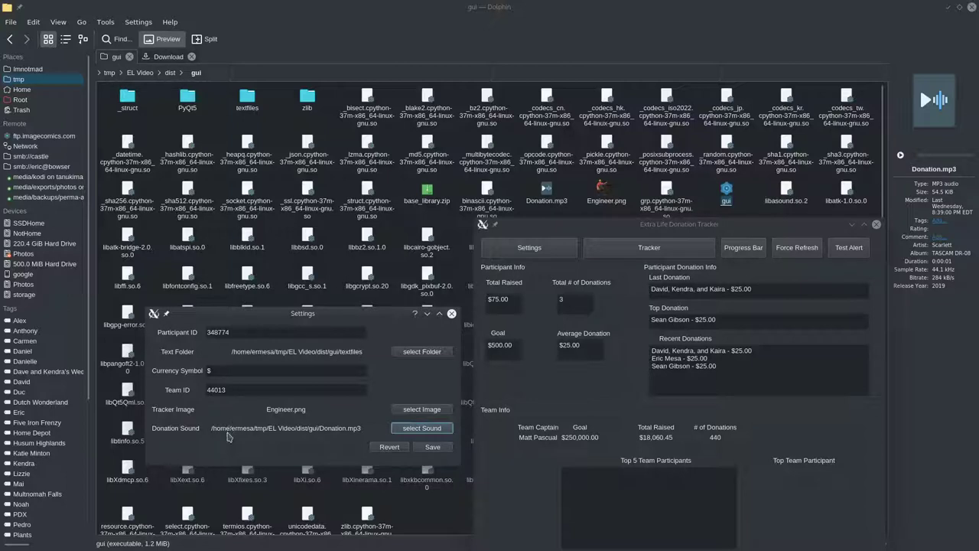
click(441, 453)
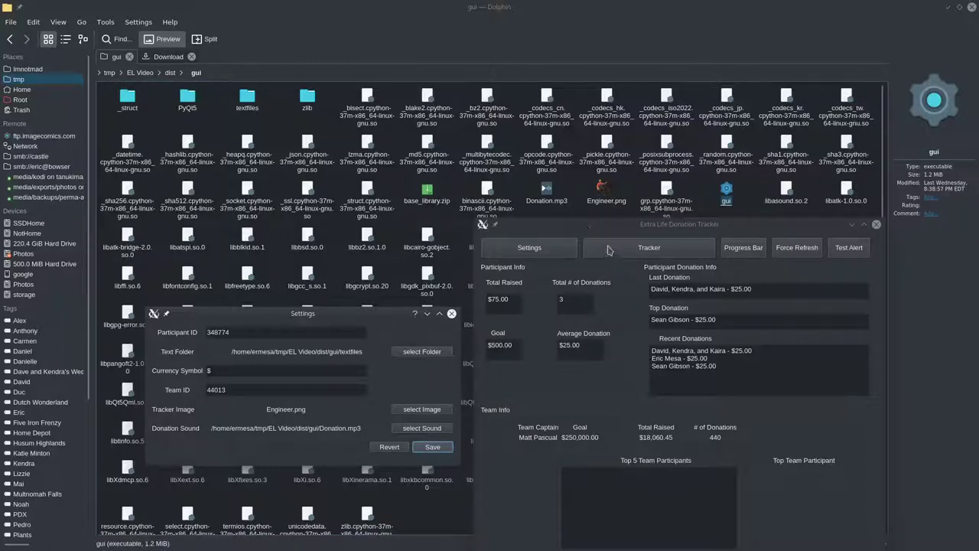
Bring the main tracker window forward and move it up and left, near the screen top.
click(451, 314)
drag(574, 230, 544, 146)
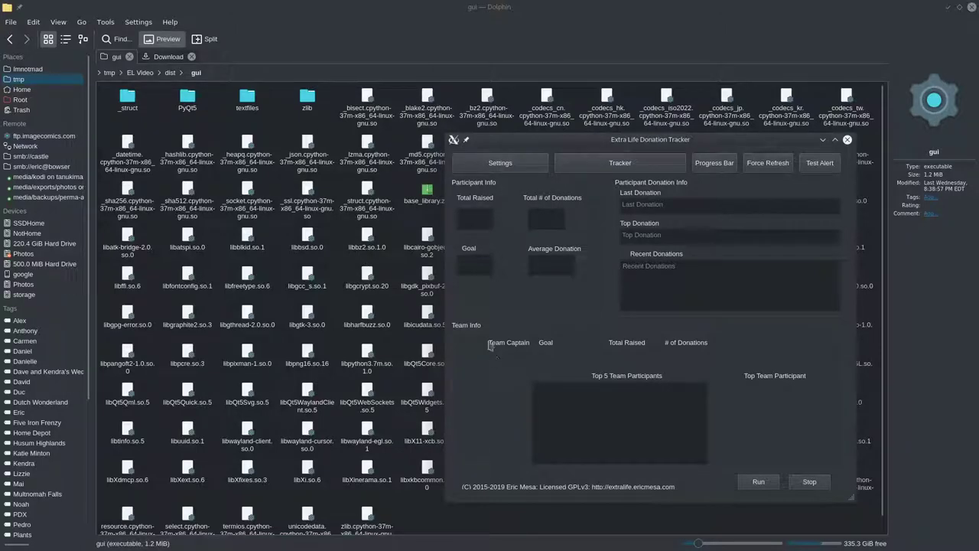
drag(634, 149, 636, 117)
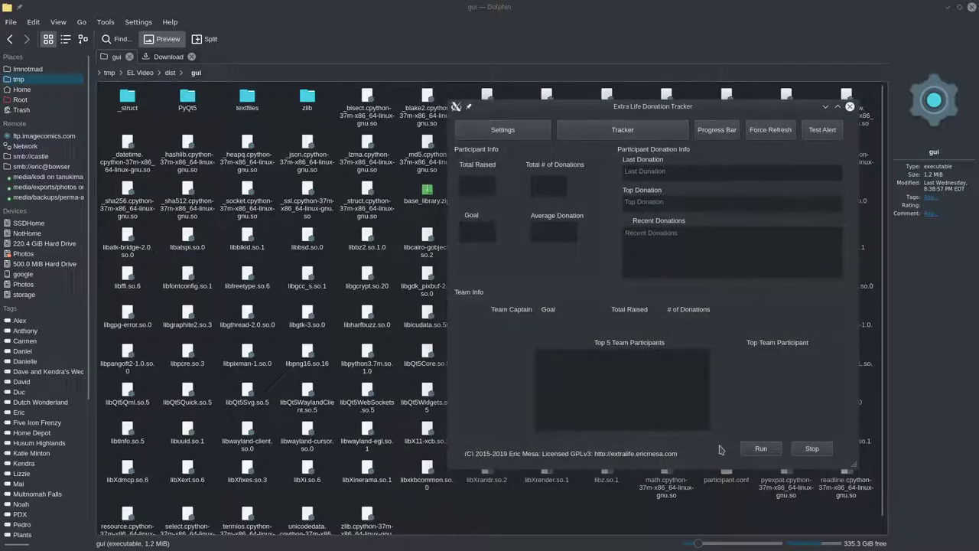
Open the green Tracker alert window, place it bottom-left, and fire a test alert.
click(632, 135)
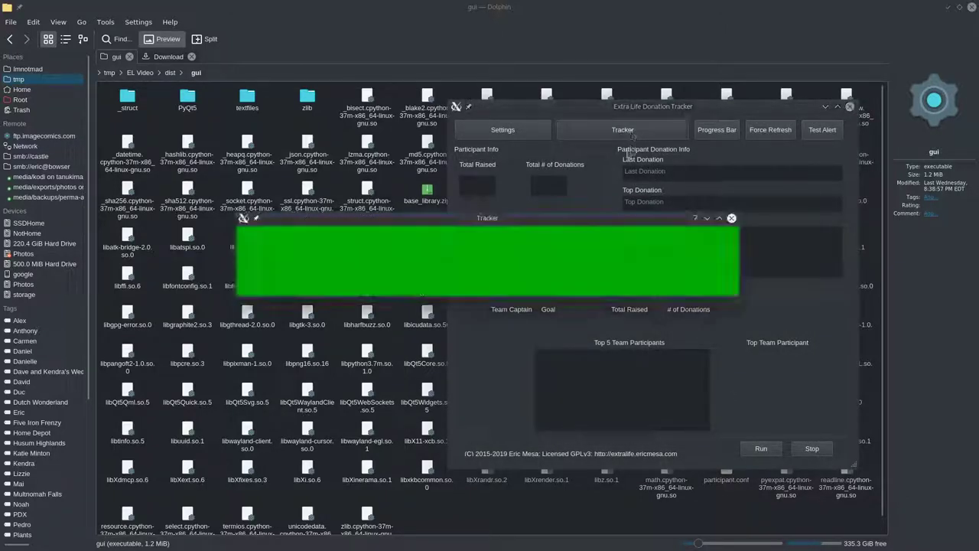
drag(437, 219, 316, 15)
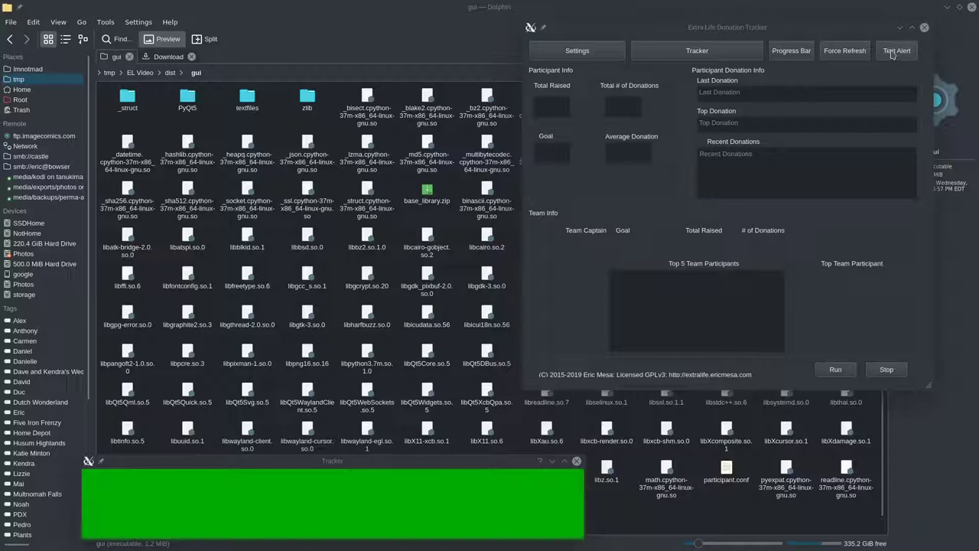
click(892, 54)
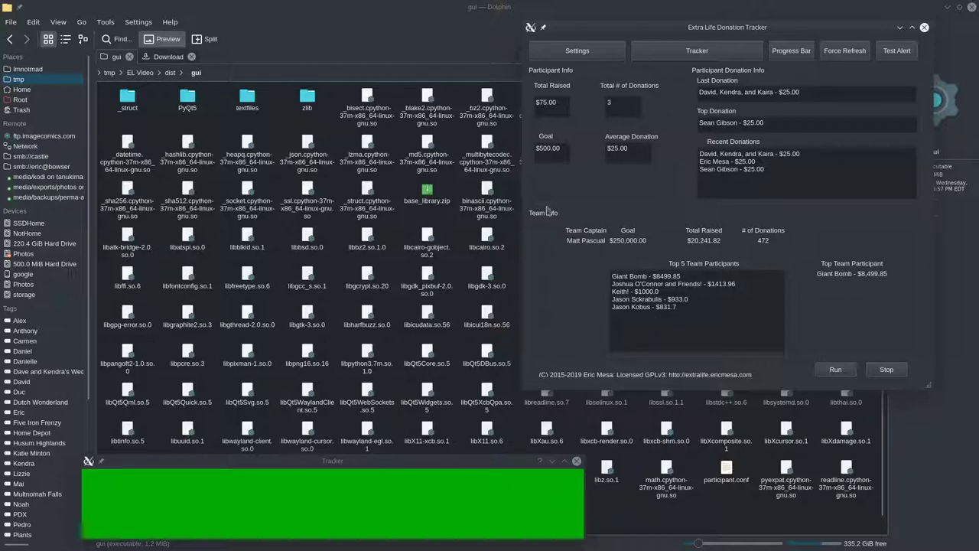
Read last5DonorNameAmtsMessage.txt from the textfiles folder in KWrite, then close it and minimize Dolphin.
click(247, 97)
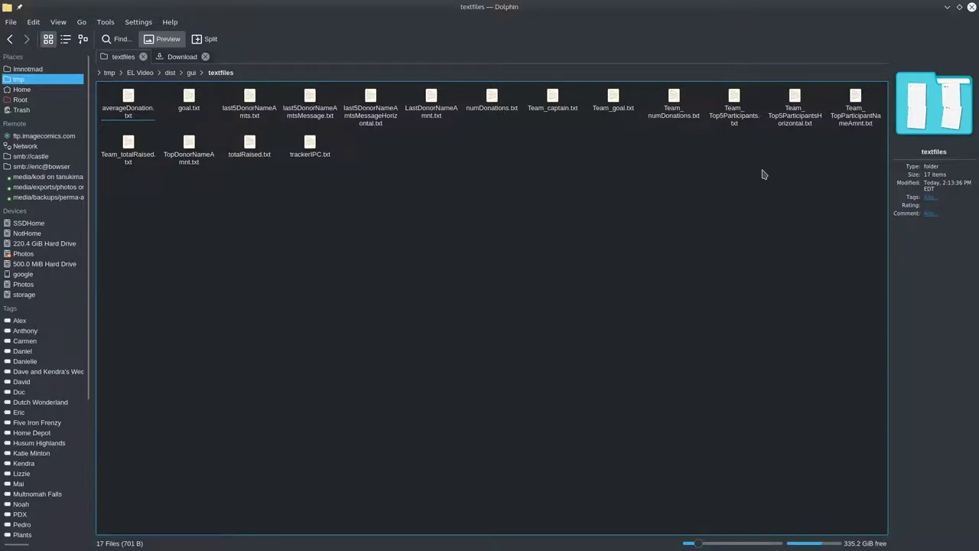
mouse_move(241, 160)
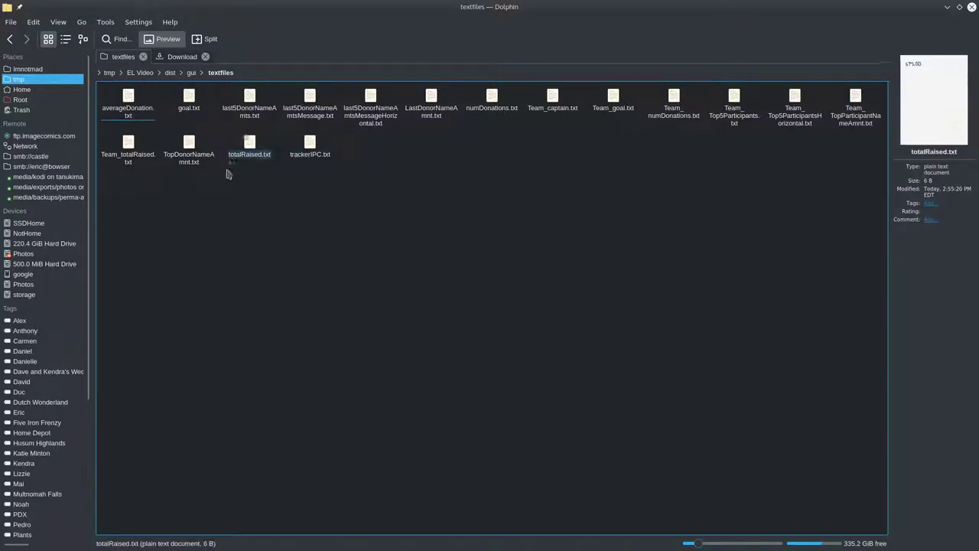
click(310, 113)
click(314, 123)
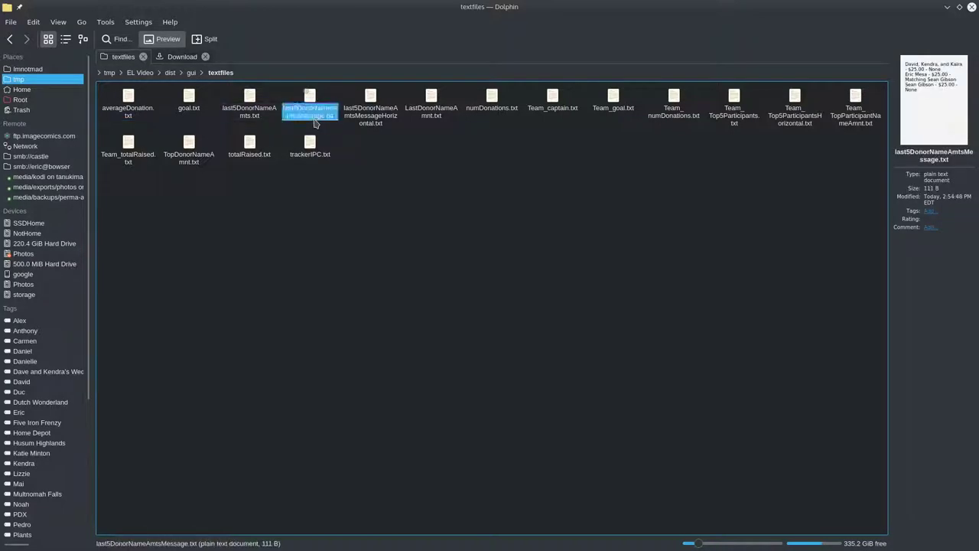
double_click(313, 122)
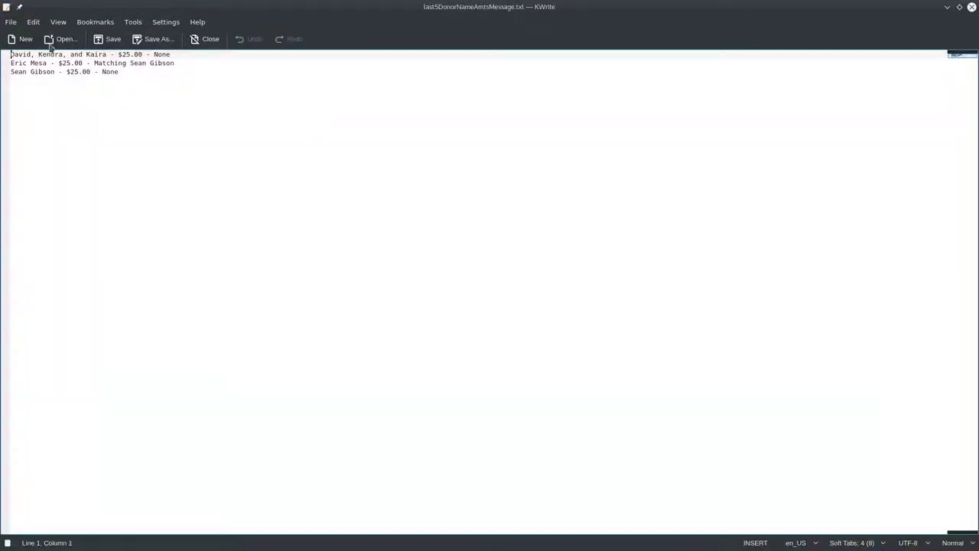
click(971, 6)
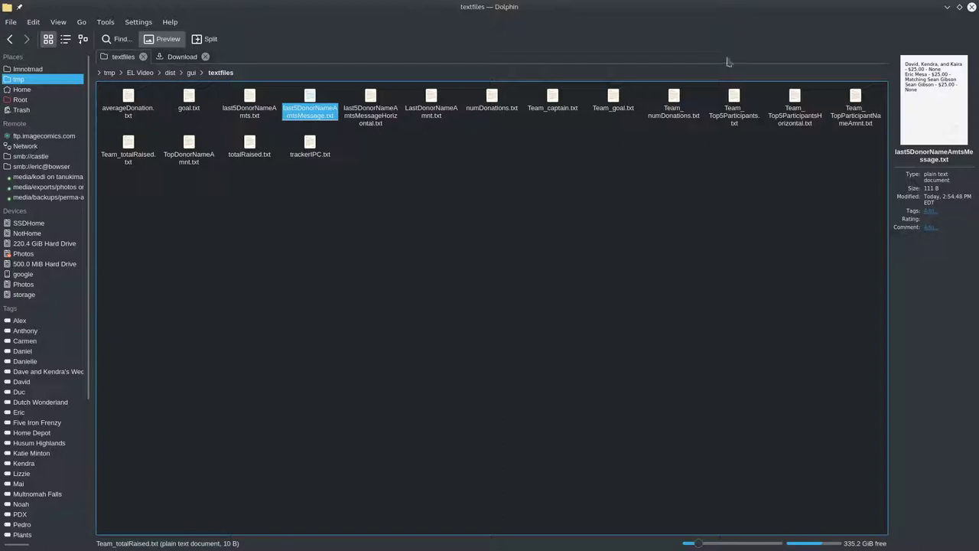
click(947, 7)
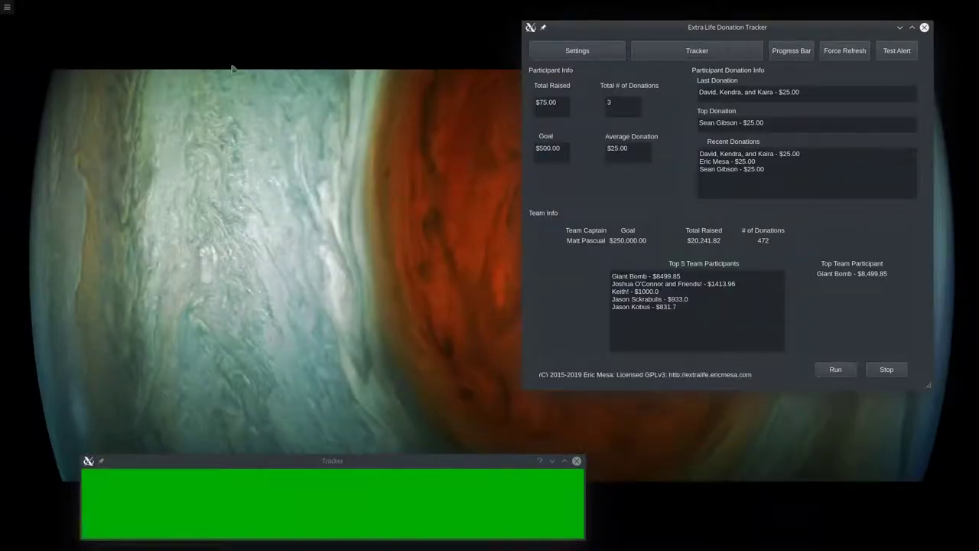
Move the tracker window to the top-right and the green alert window to the top-left, then Alt+Tab to OBS.
drag(658, 30, 691, 10)
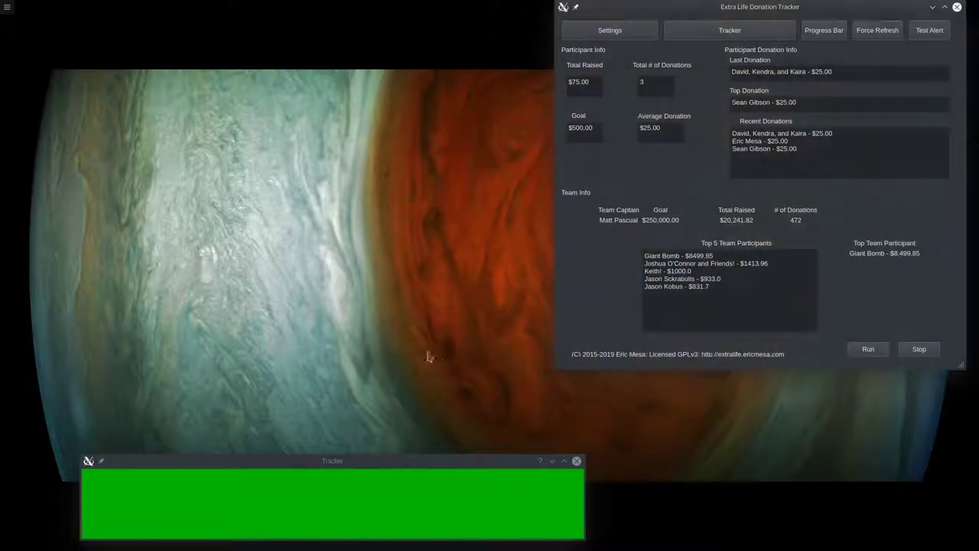
drag(354, 462, 290, 60)
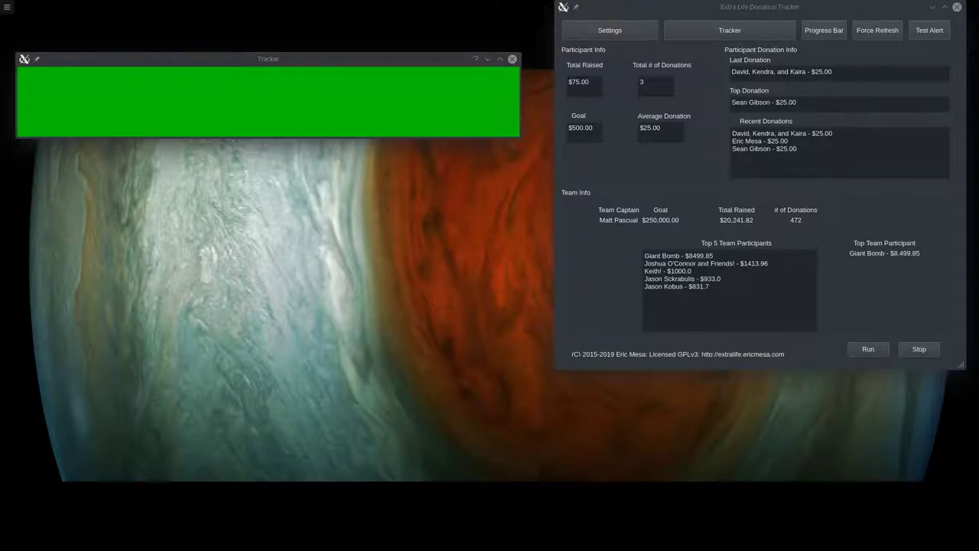
key(alt+Tab)
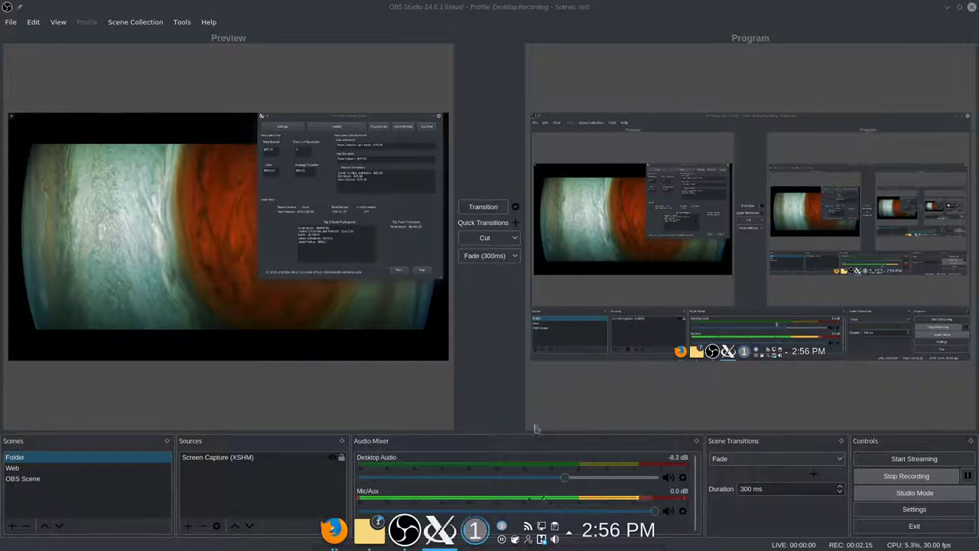
Create a Text (FreeType 2) source named 'horizonatal donors' and un-maximize its Properties window.
click(589, 14)
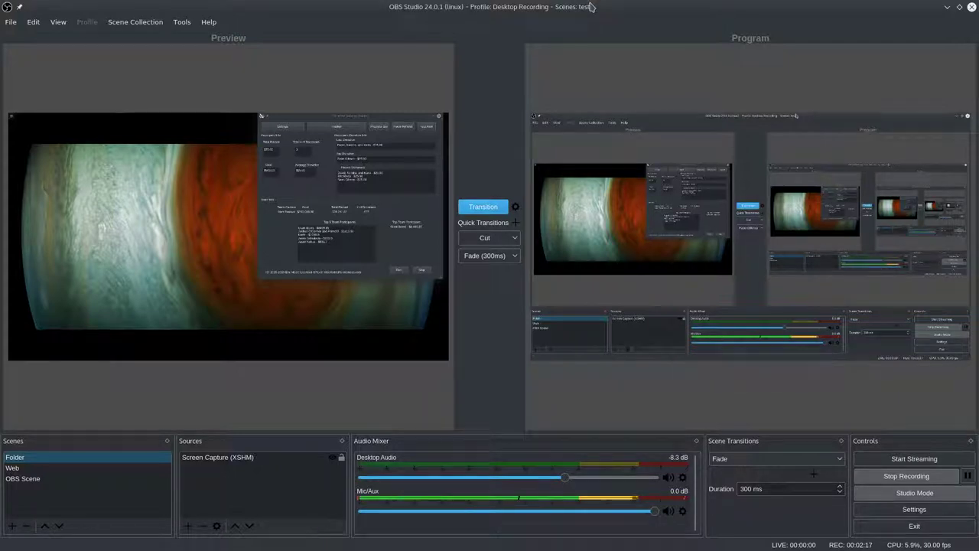
click(186, 526)
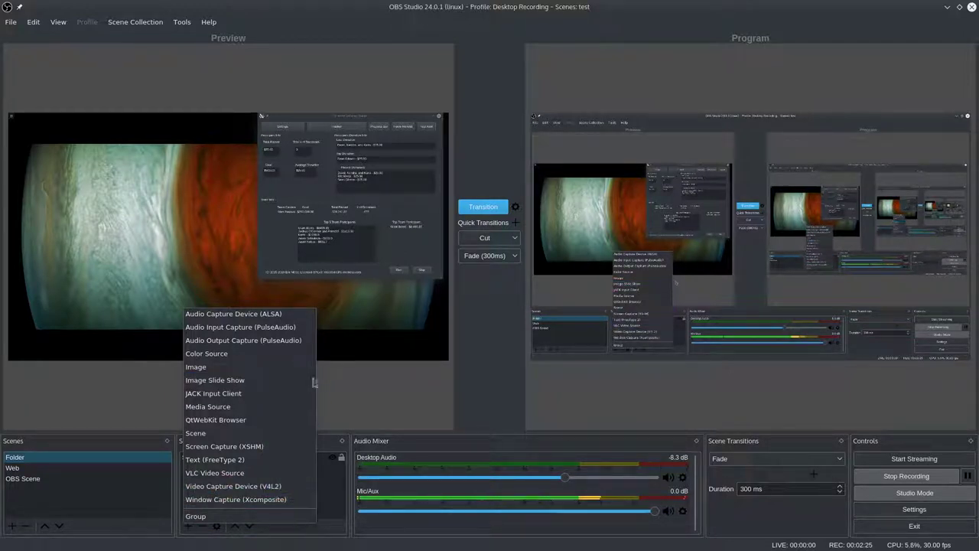
click(256, 463)
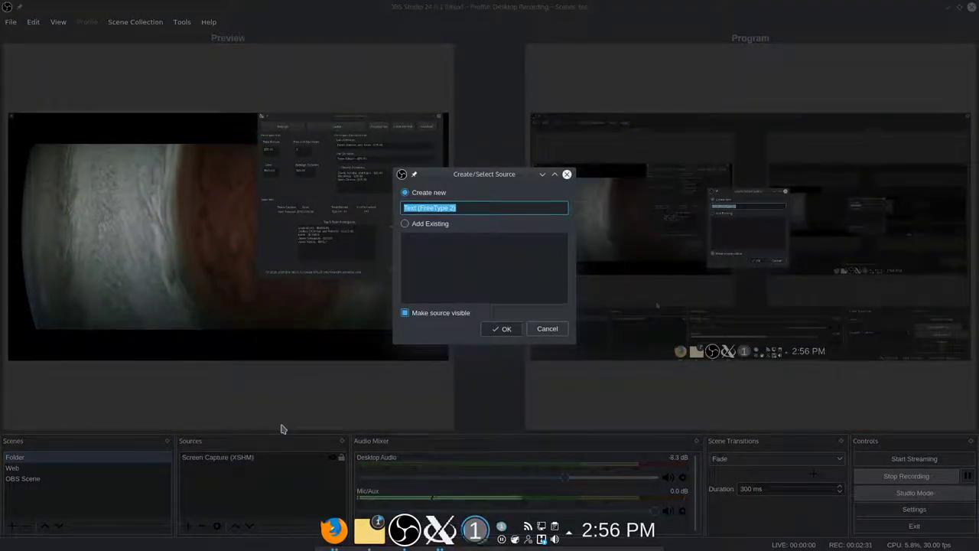
text(horizonatal donors)
key(Return)
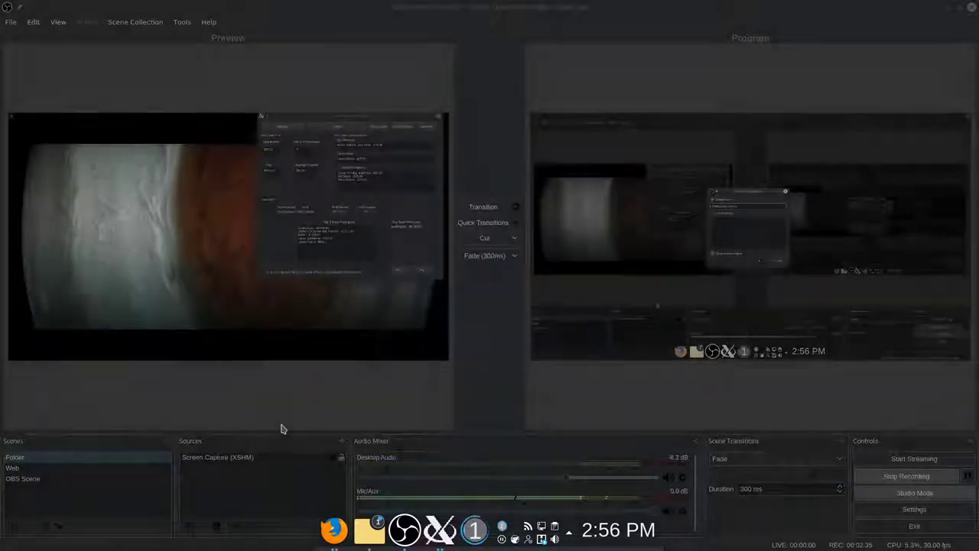
drag(322, 14, 267, 39)
Set the text to read from tmp/EL Video/dist/gui/textfiles/last5DonorNameAmtsMessageHorizontal.txt.
click(260, 281)
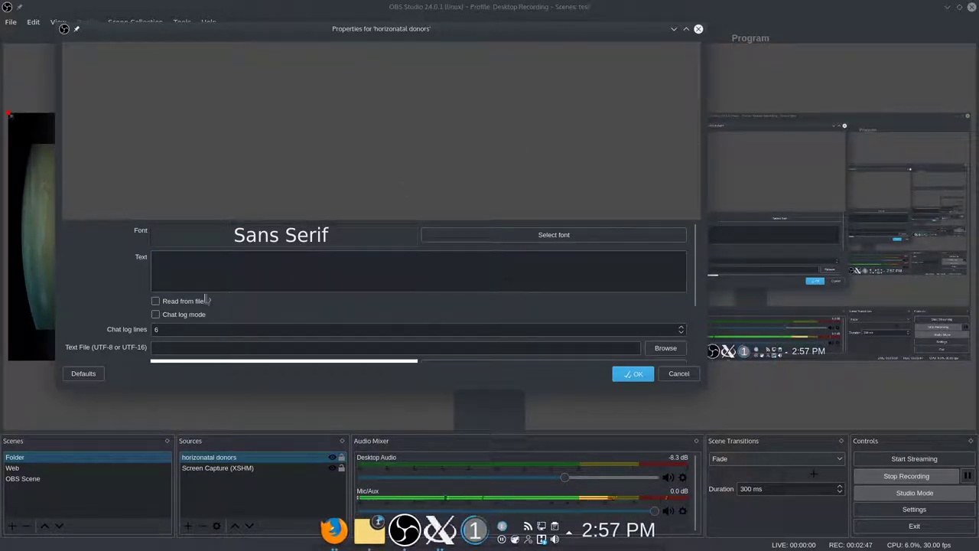
click(161, 303)
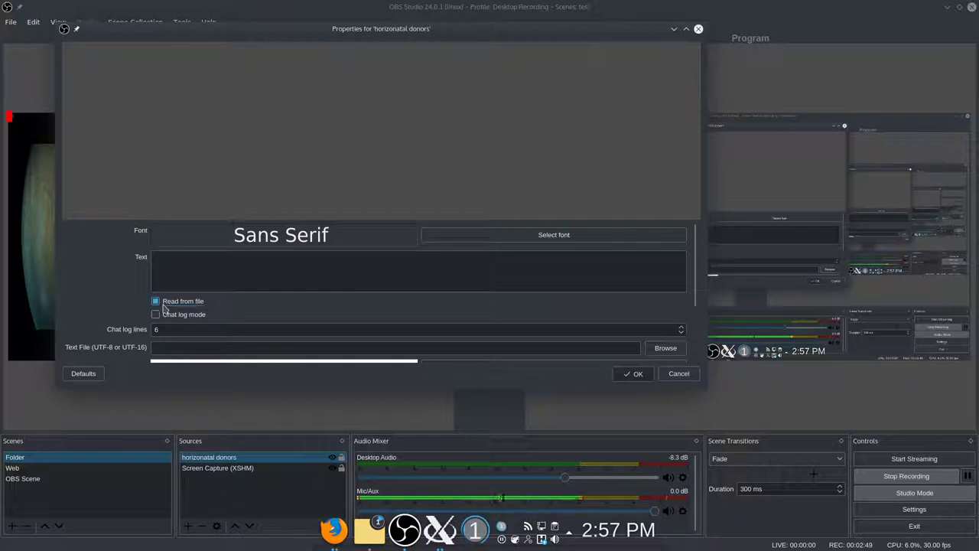
click(649, 353)
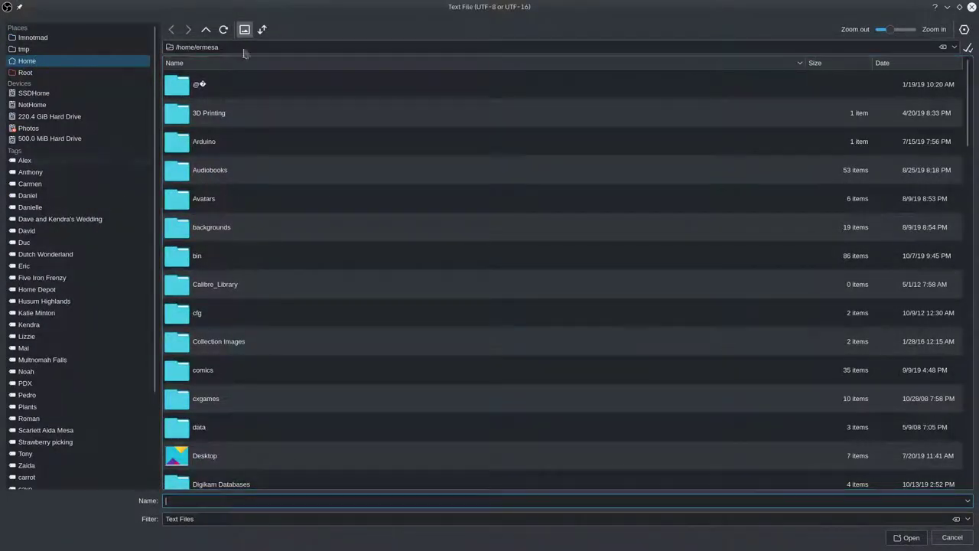
click(25, 51)
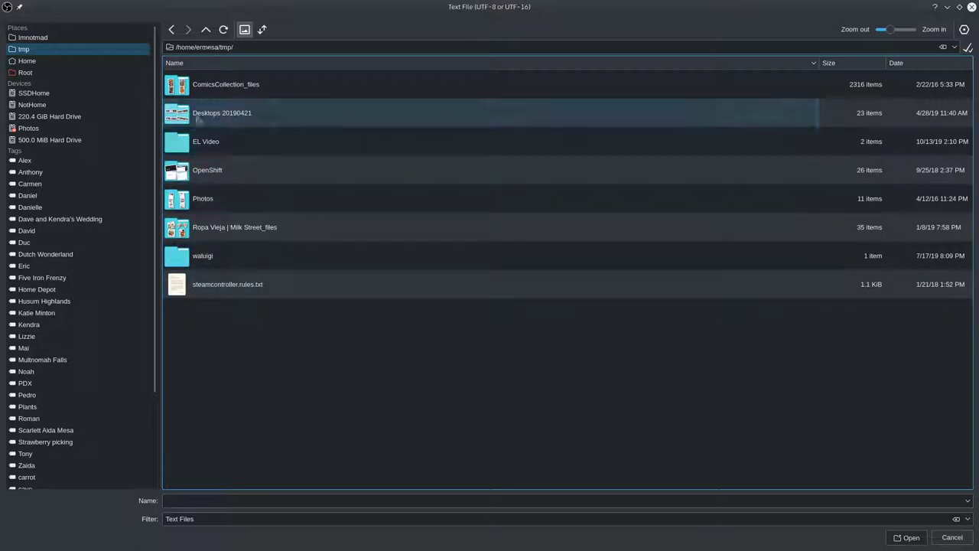
click(184, 141)
click(181, 86)
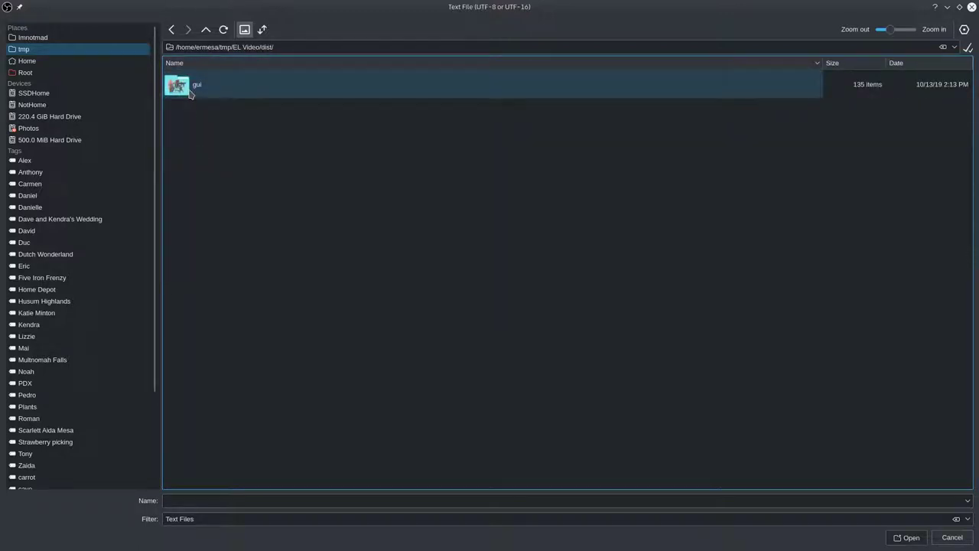
click(177, 95)
click(186, 144)
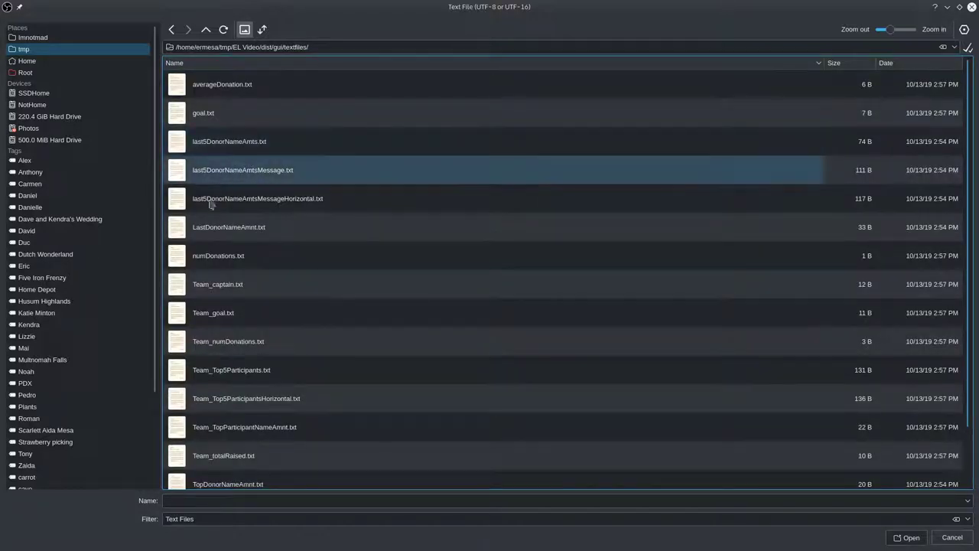
double_click(285, 203)
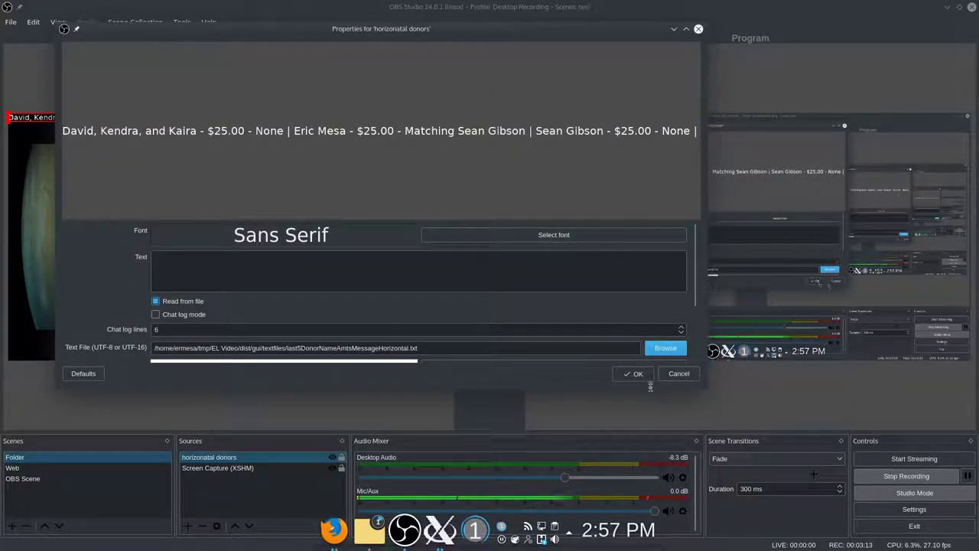
Confirm the source settings and drag the donor text to the bottom edge, widening it slightly.
click(636, 374)
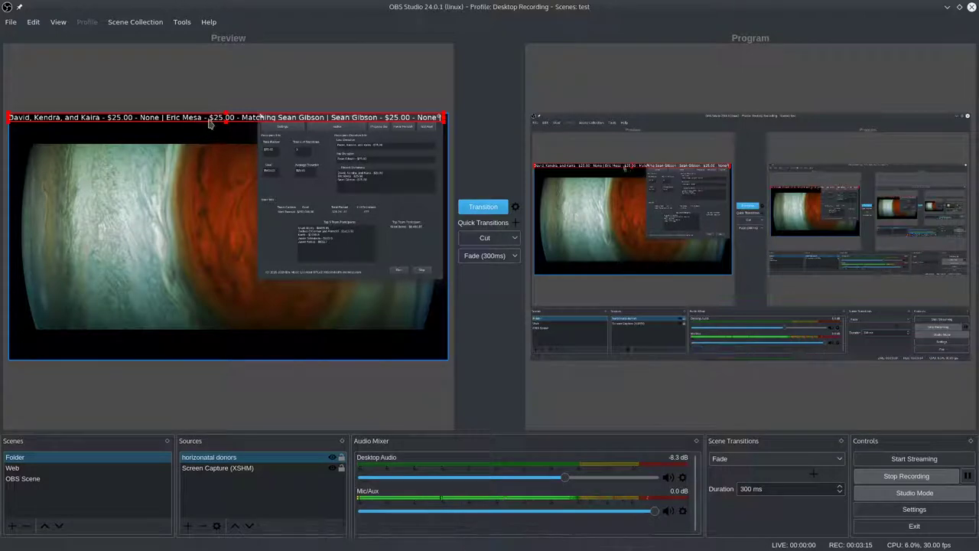
drag(205, 187, 208, 355)
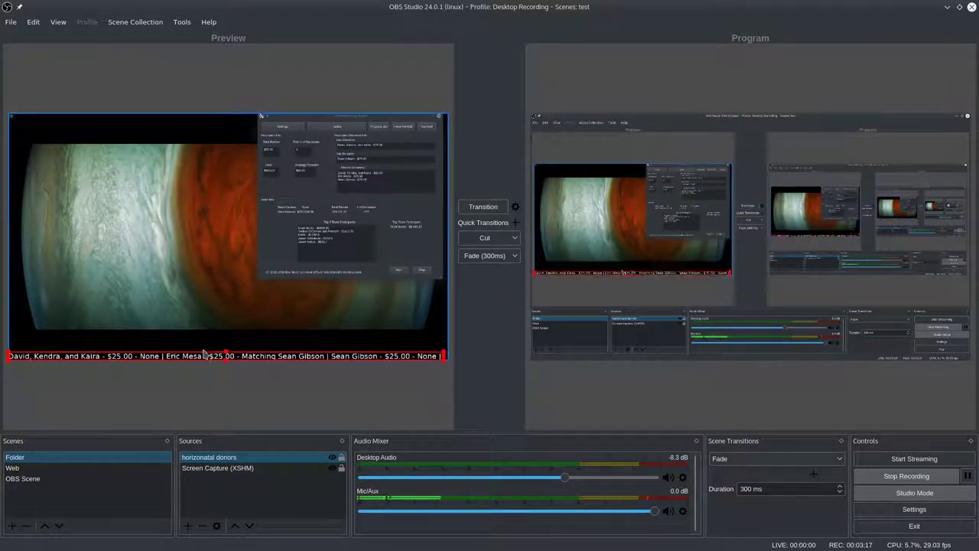
drag(443, 356, 449, 361)
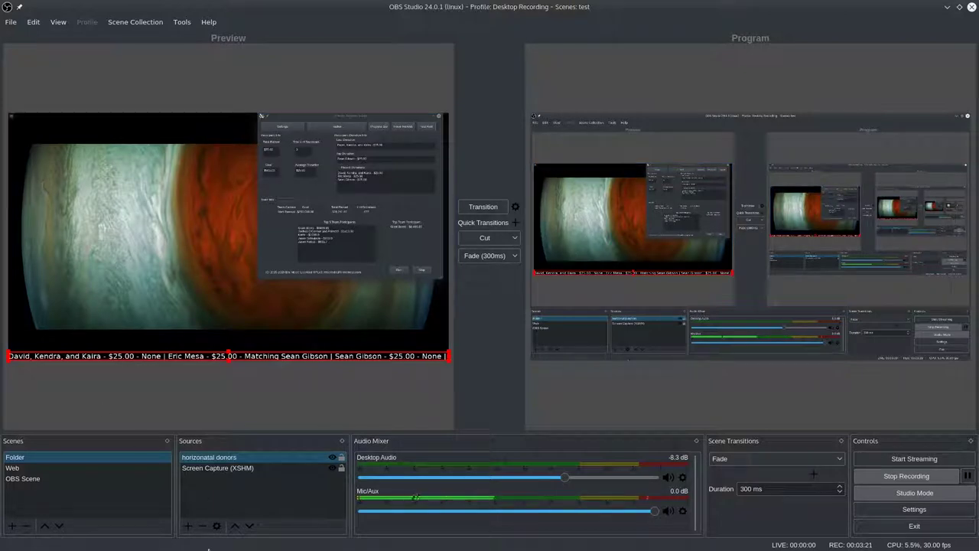
Give 'horizonatal donors' a Scroll filter with raised Horizontal Speed, then transition the scene to Program.
right_click(198, 457)
click(231, 441)
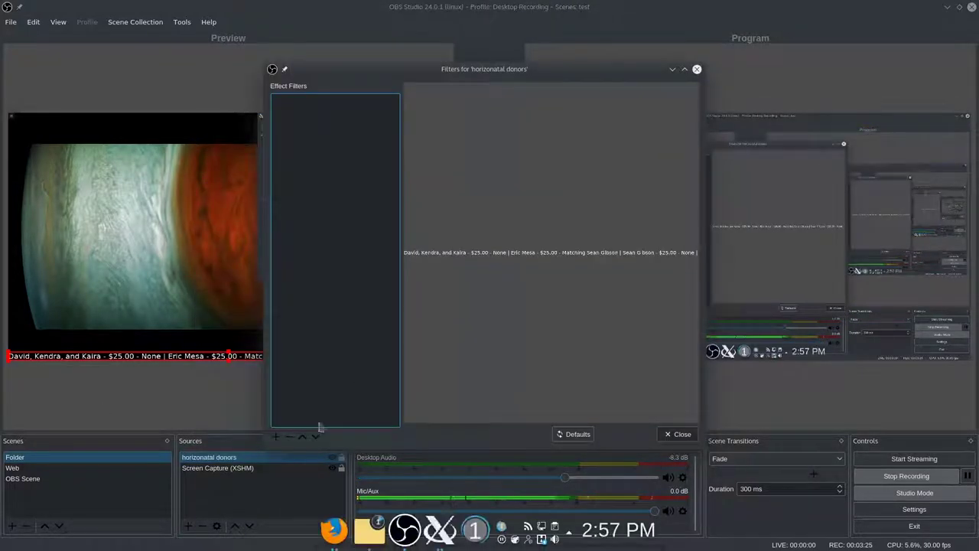
click(273, 443)
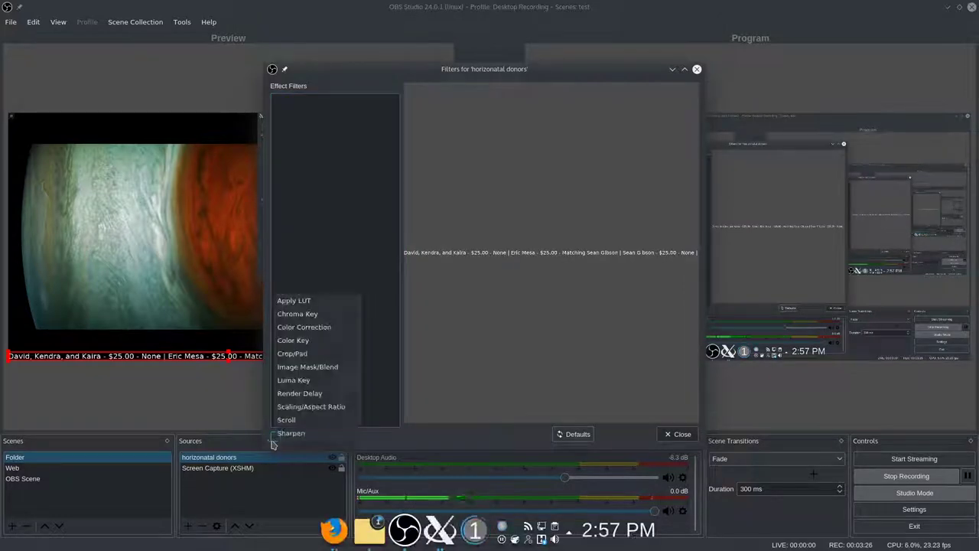
click(309, 421)
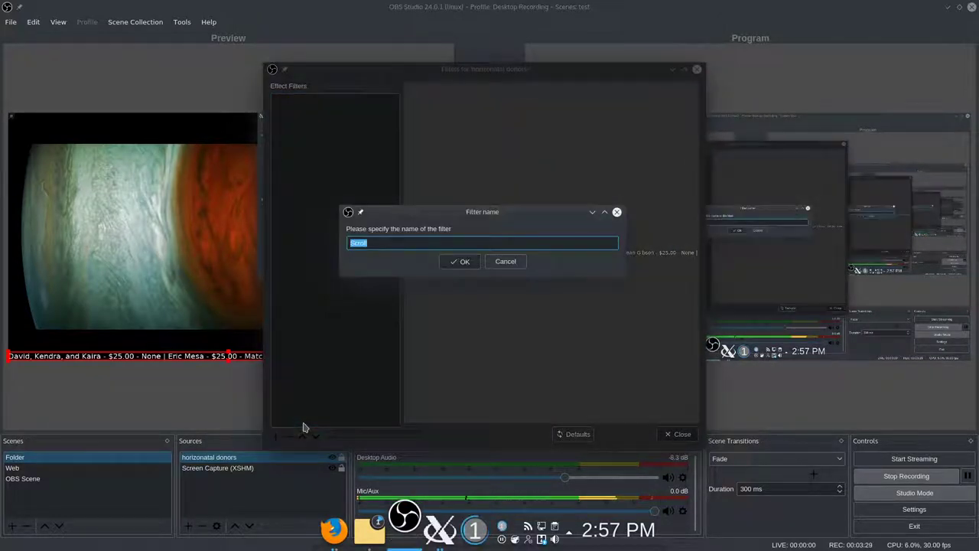
key(Return)
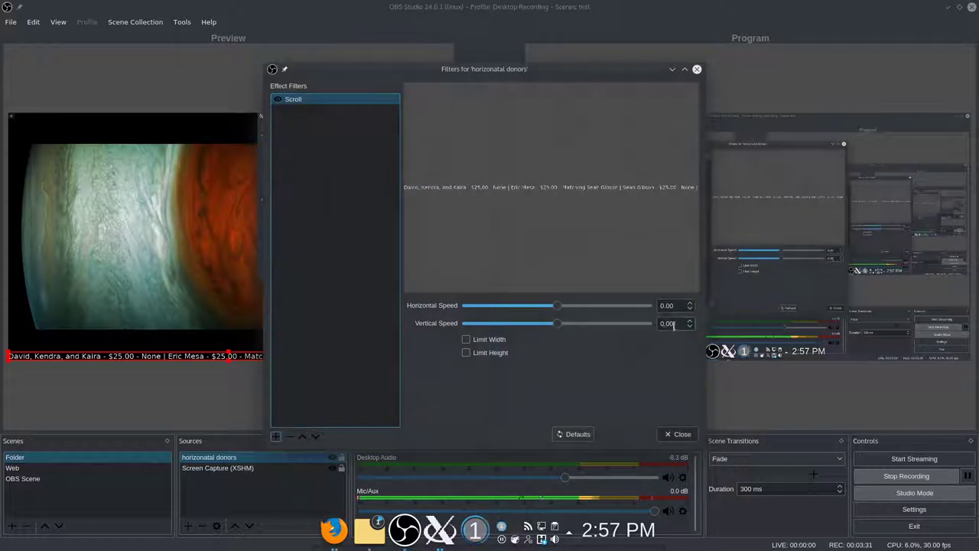
drag(559, 306, 588, 323)
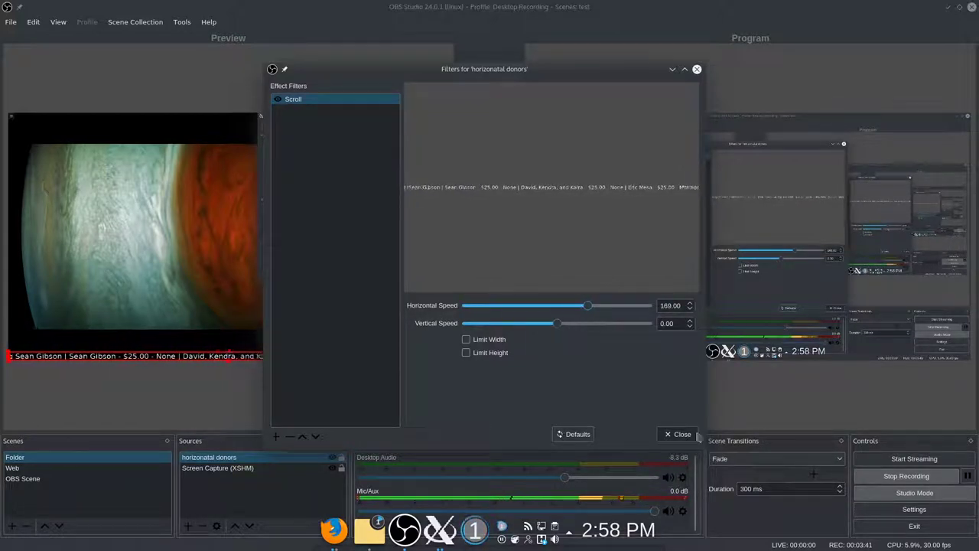
click(681, 434)
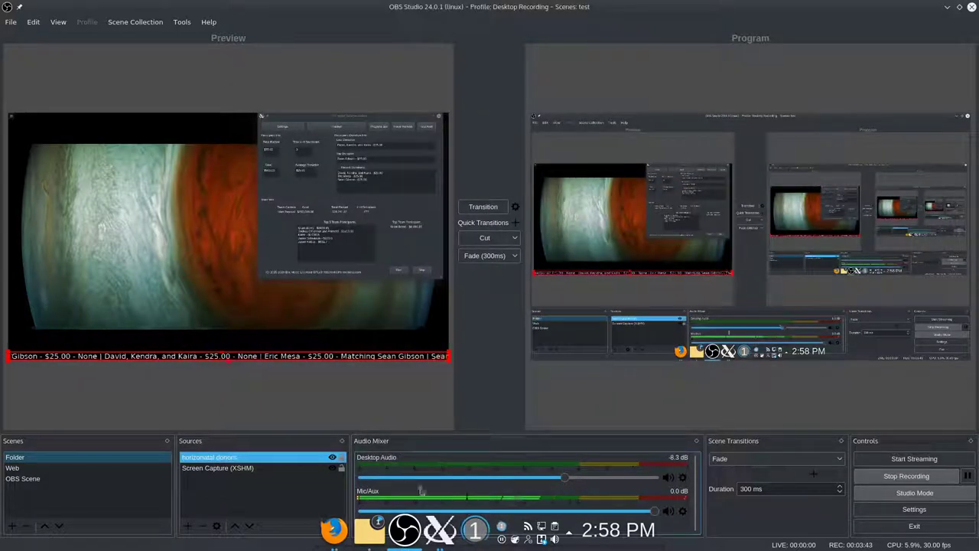
click(501, 210)
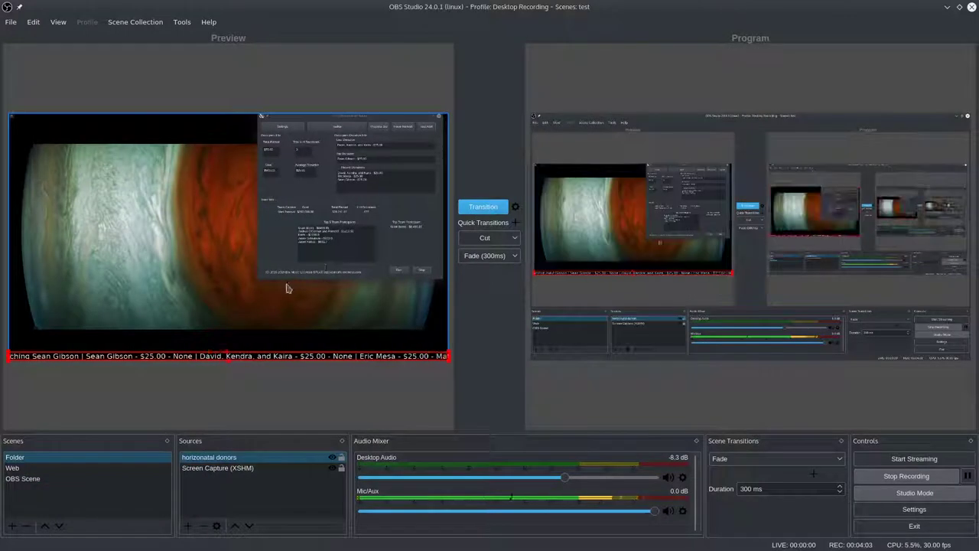
Create a FreeType 2 text source 'top team donors' set to read Team_Top5Participants.txt.
click(188, 527)
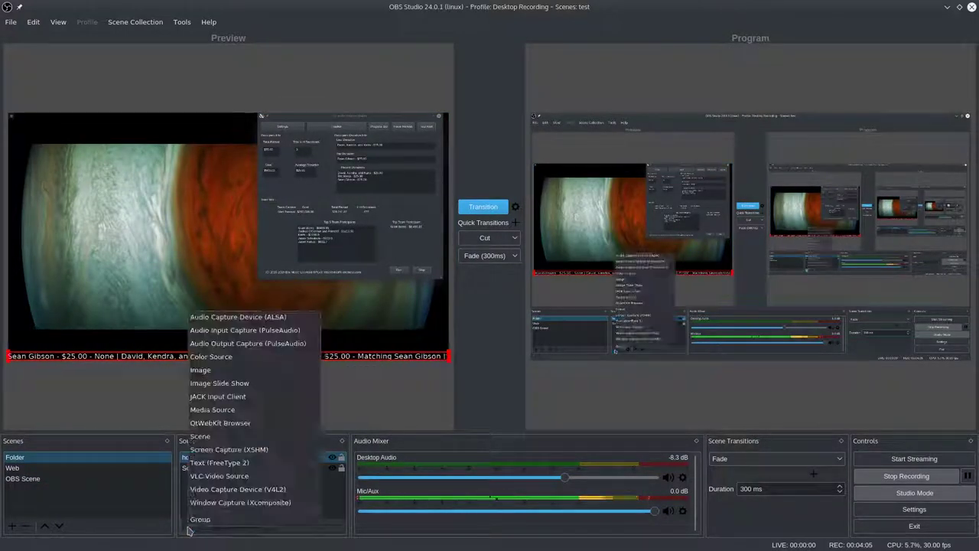
click(253, 462)
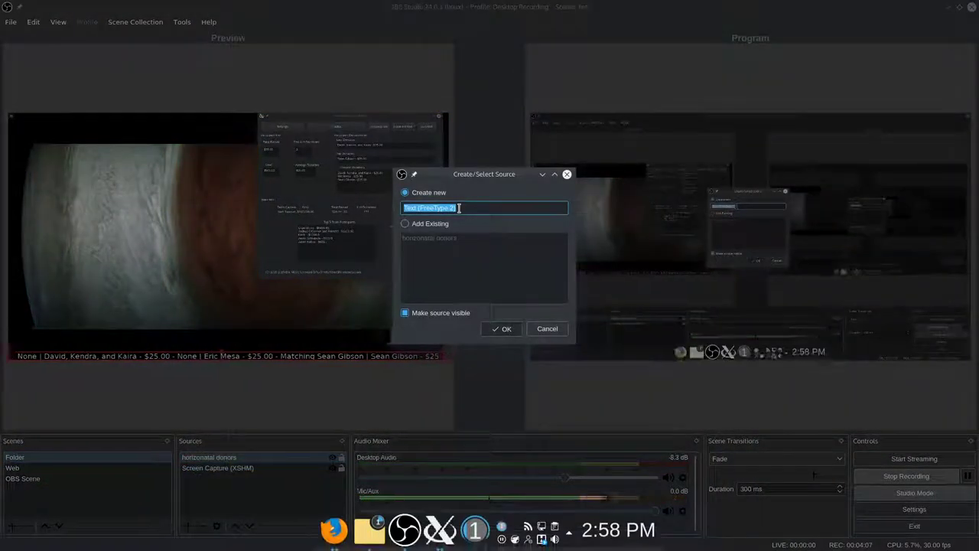
text(top team donors)
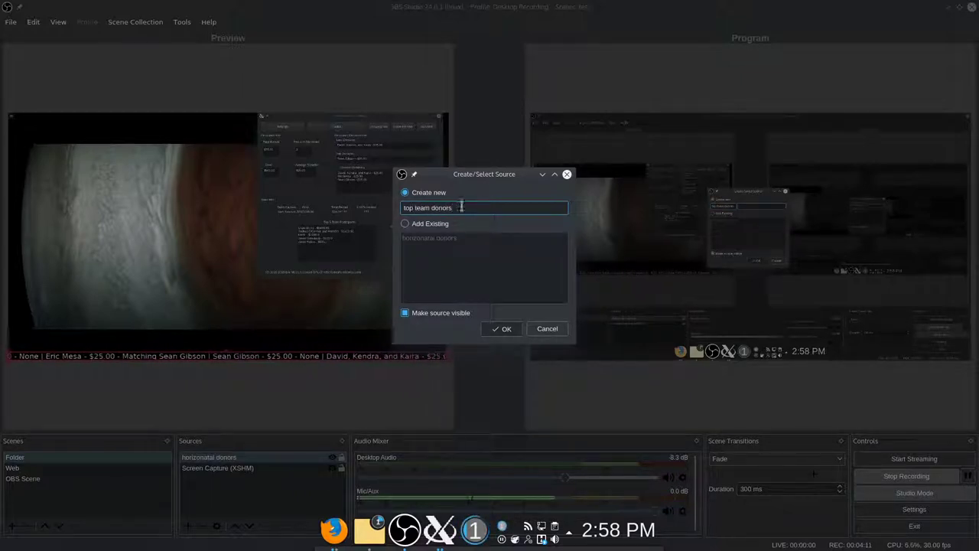
click(501, 328)
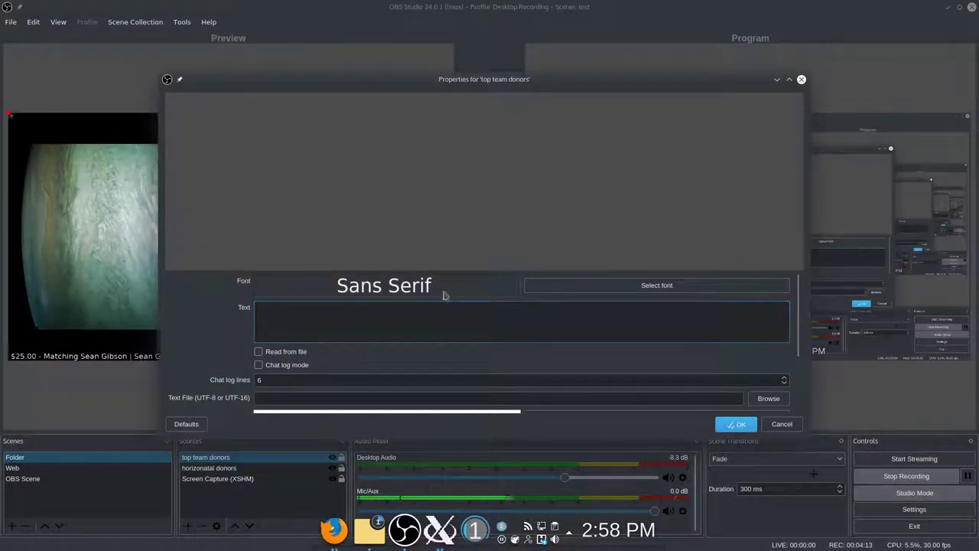
click(267, 354)
click(781, 403)
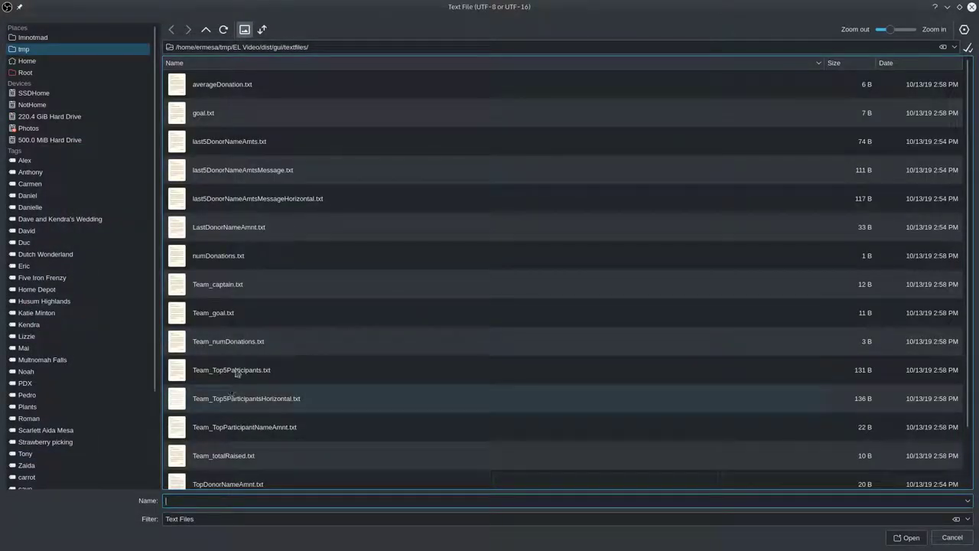
double_click(231, 371)
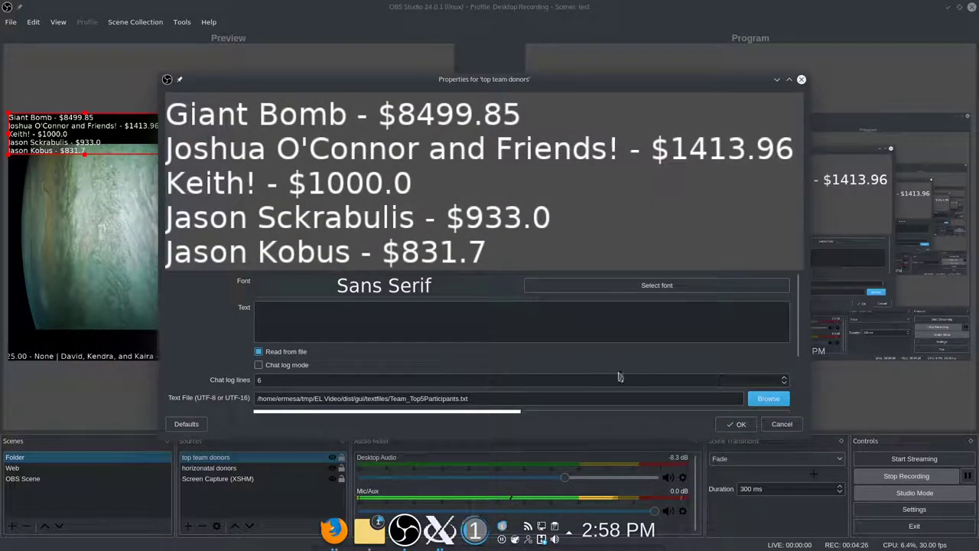
Set the 'top team donors' font size to 72 and confirm its properties.
click(638, 290)
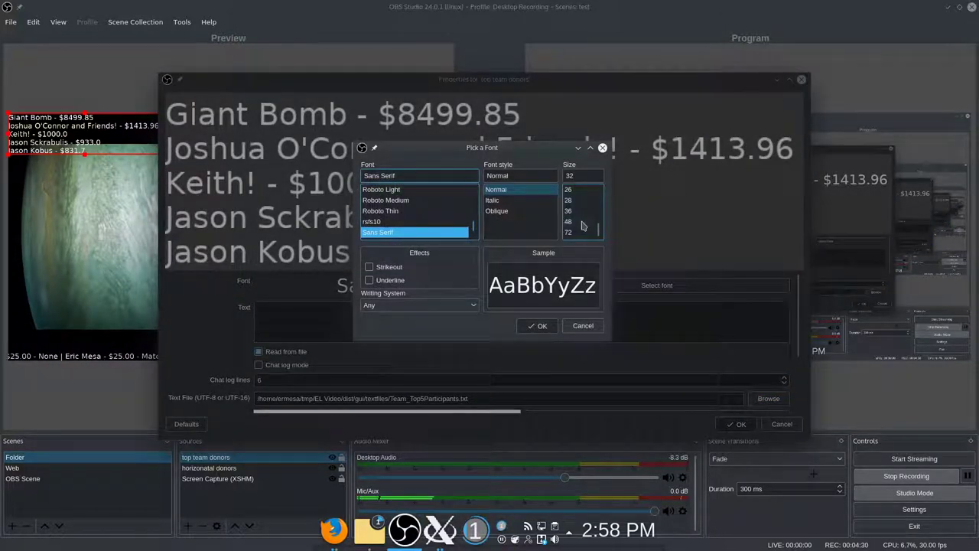
click(578, 232)
click(548, 332)
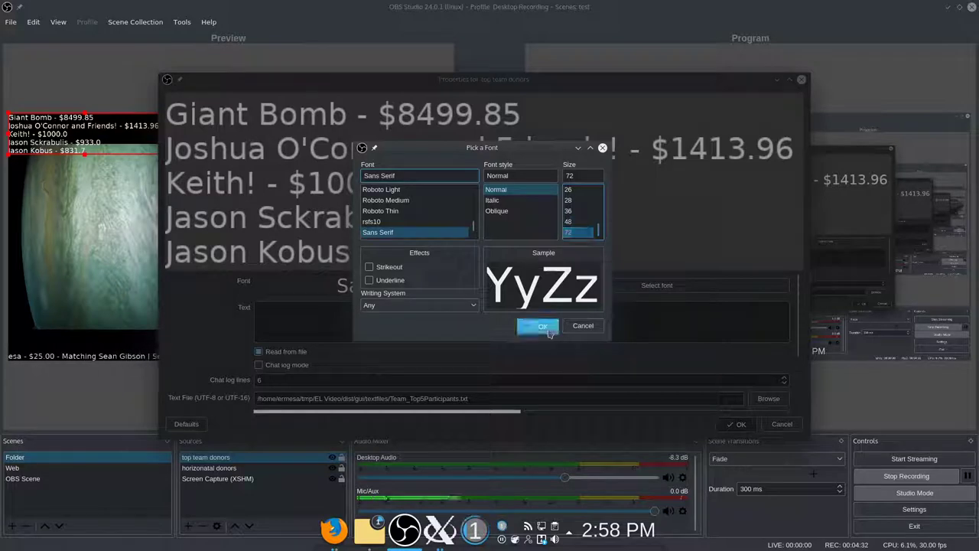
click(738, 423)
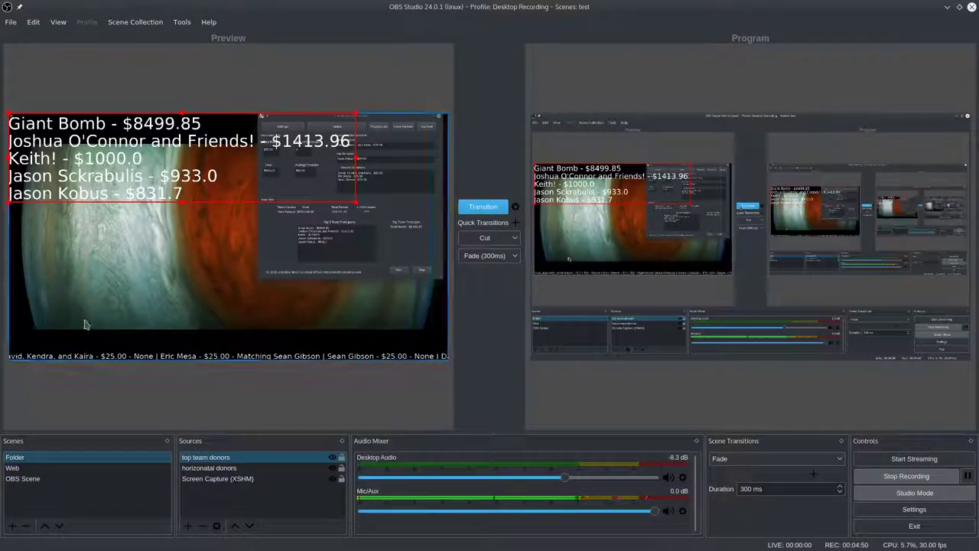
Transition the scene with the large top-donors list to Program and exit the full-screen output view.
click(148, 282)
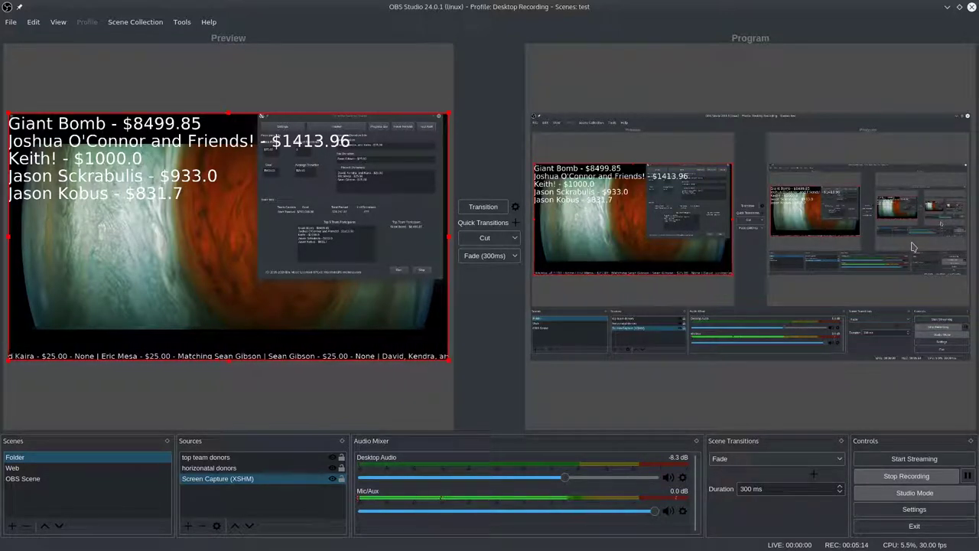
click(486, 211)
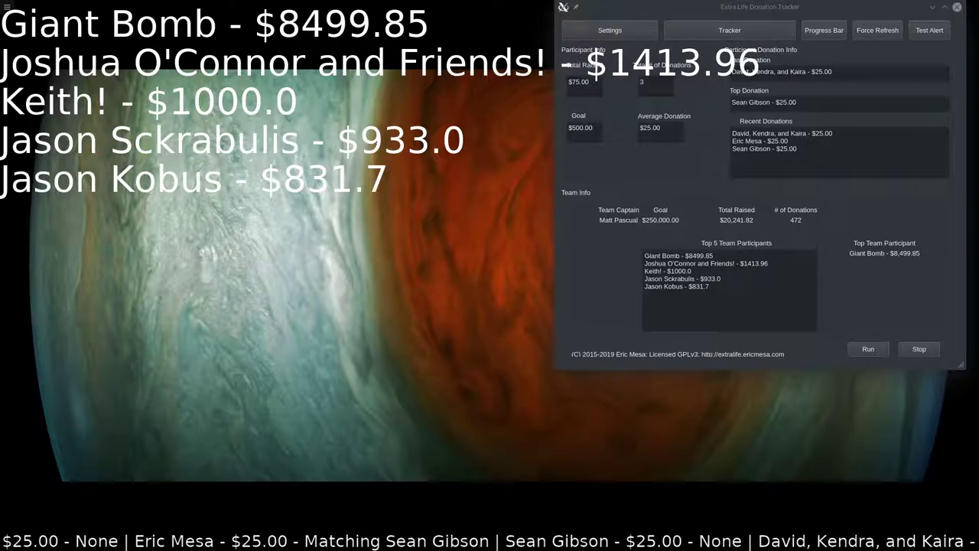
key(Escape)
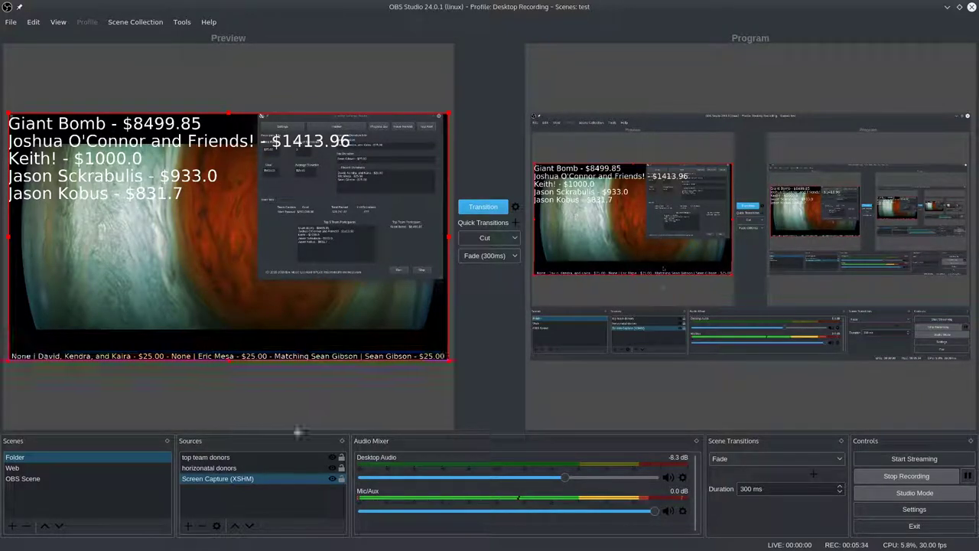
click(186, 528)
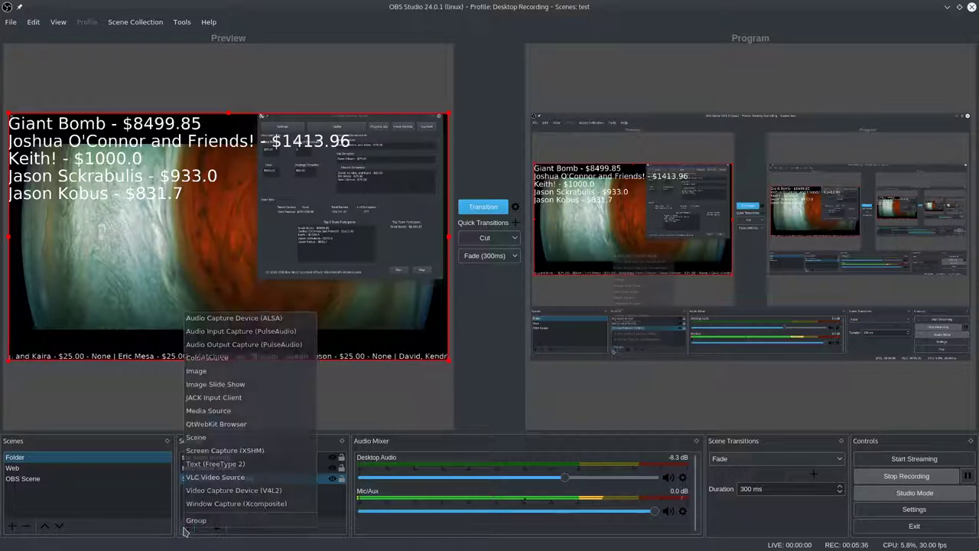
Add a window-capture source 'tracker' showing the Tracker window, placed below the top-five list.
click(280, 510)
text(tracker)
key(Return)
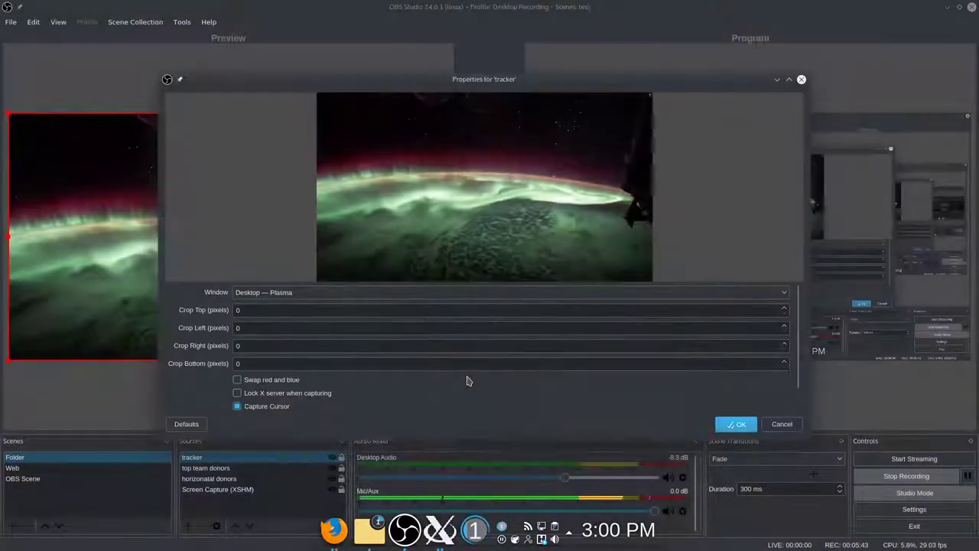
click(439, 300)
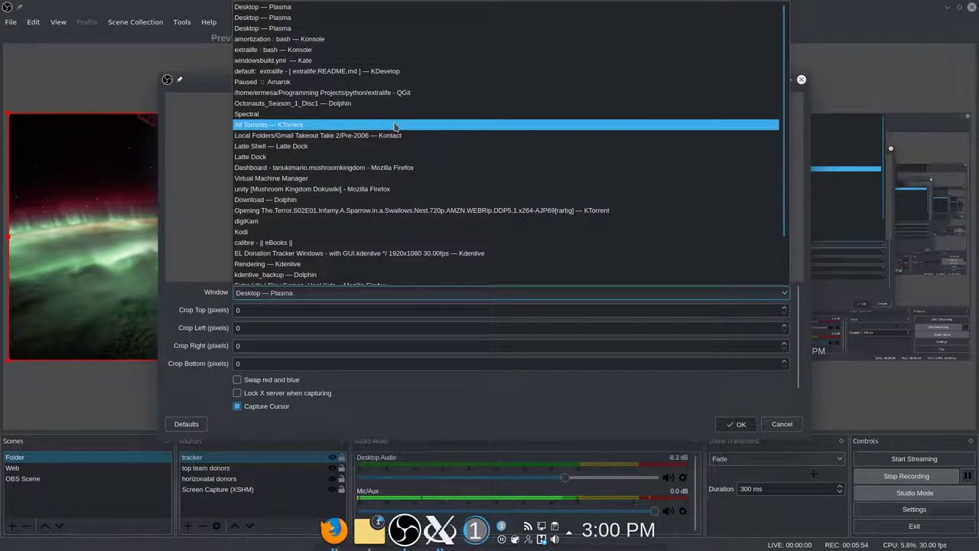
scroll(395, 126, down, 1)
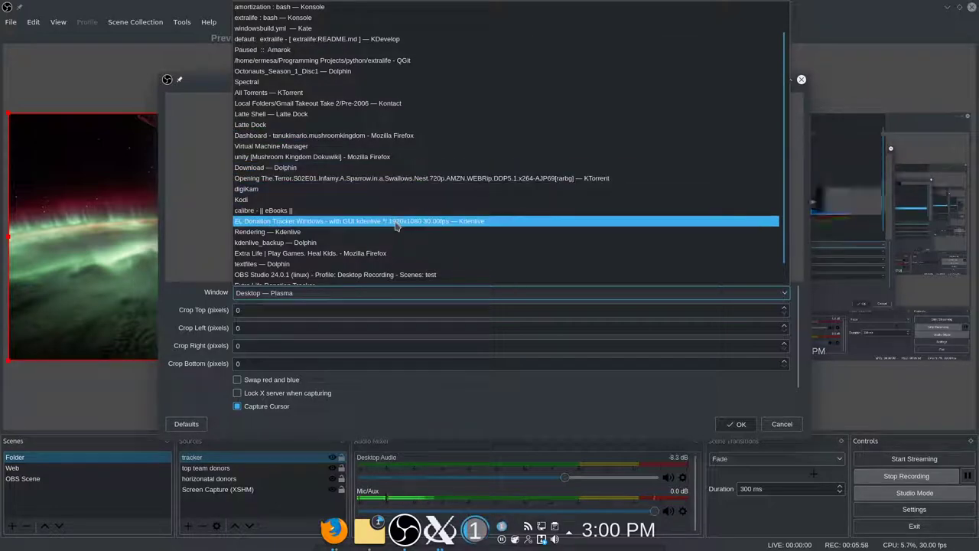
scroll(397, 231, down, 1)
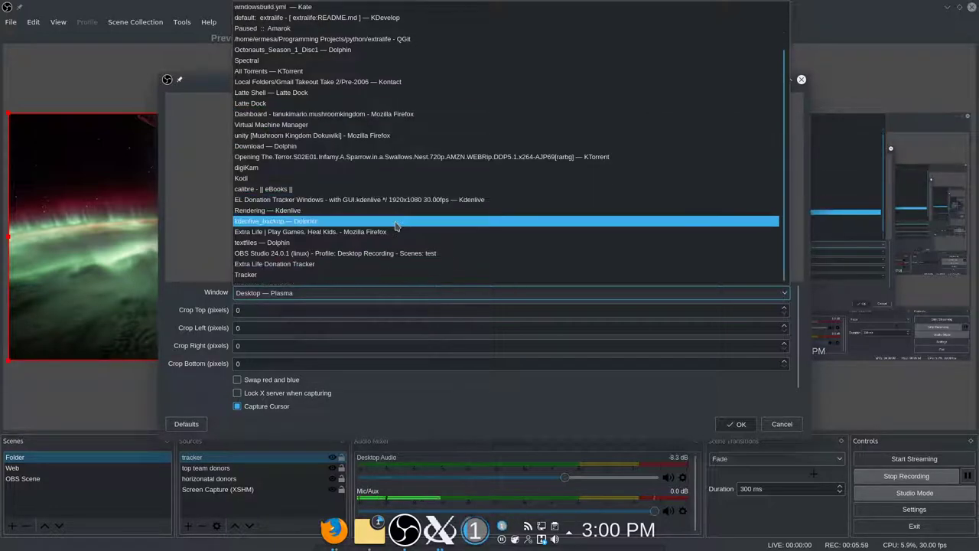
click(360, 275)
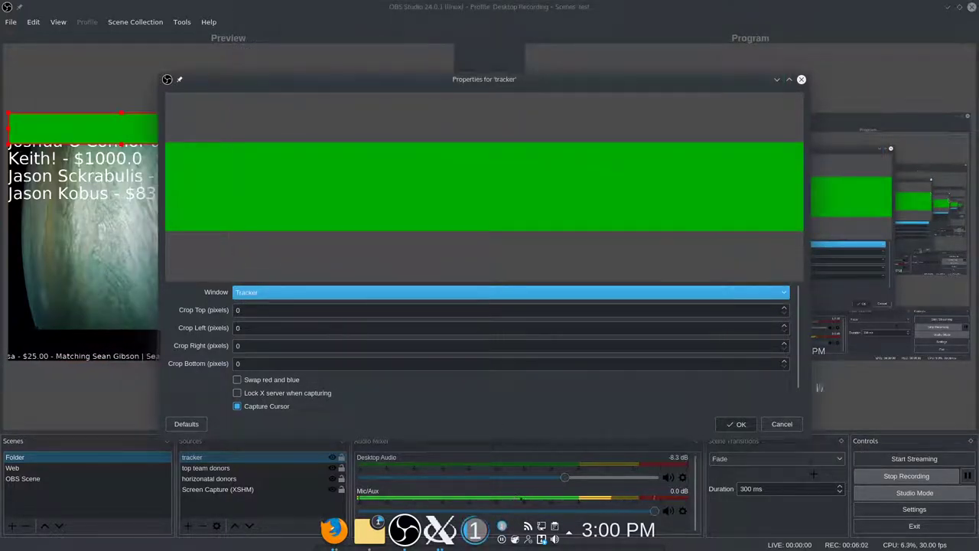
click(736, 424)
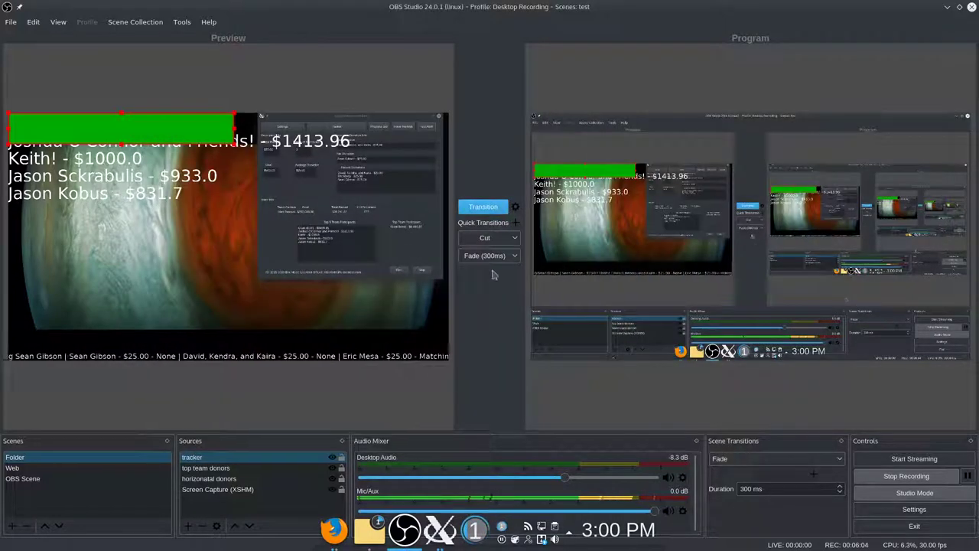
drag(151, 142, 170, 242)
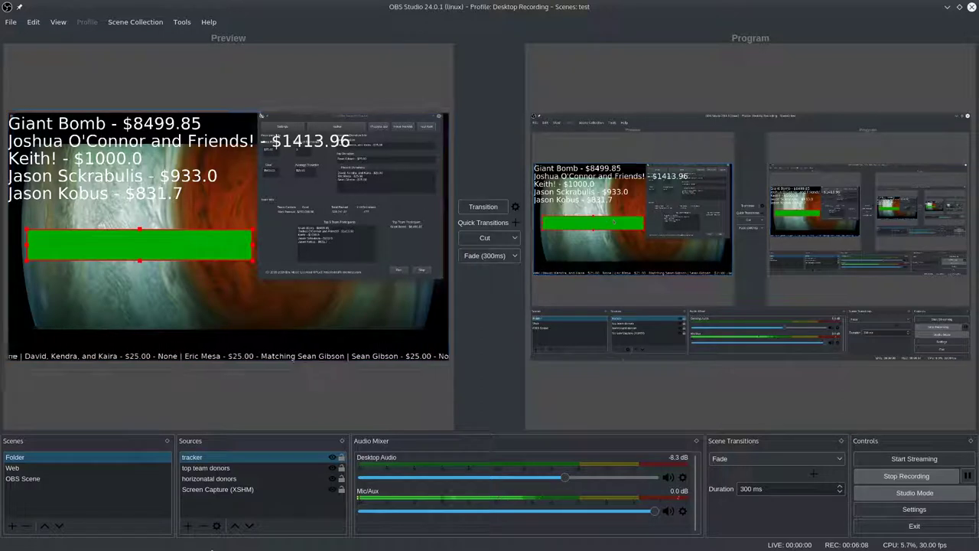
Give the 'tracker' source a default Chroma Key filter to key out its green box.
right_click(225, 456)
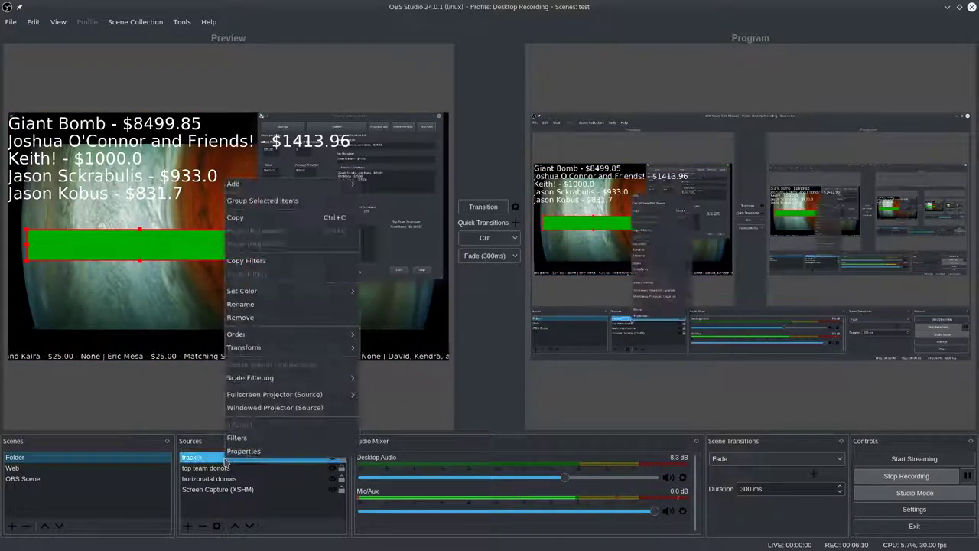
click(237, 438)
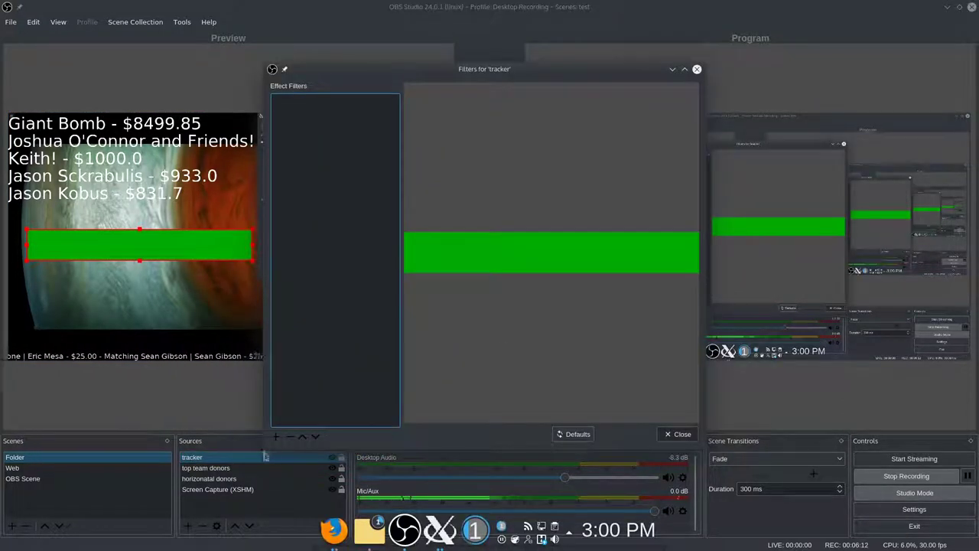
click(278, 437)
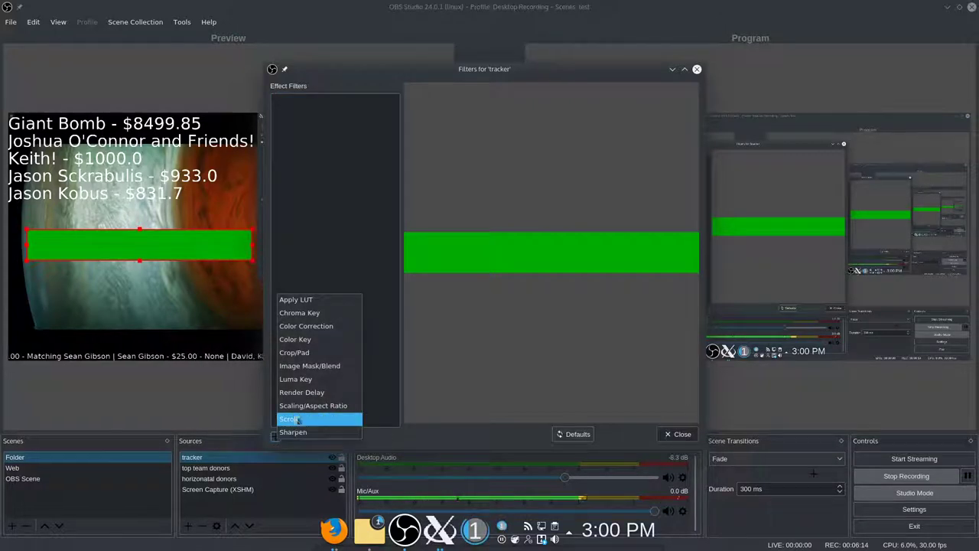
click(299, 312)
click(455, 260)
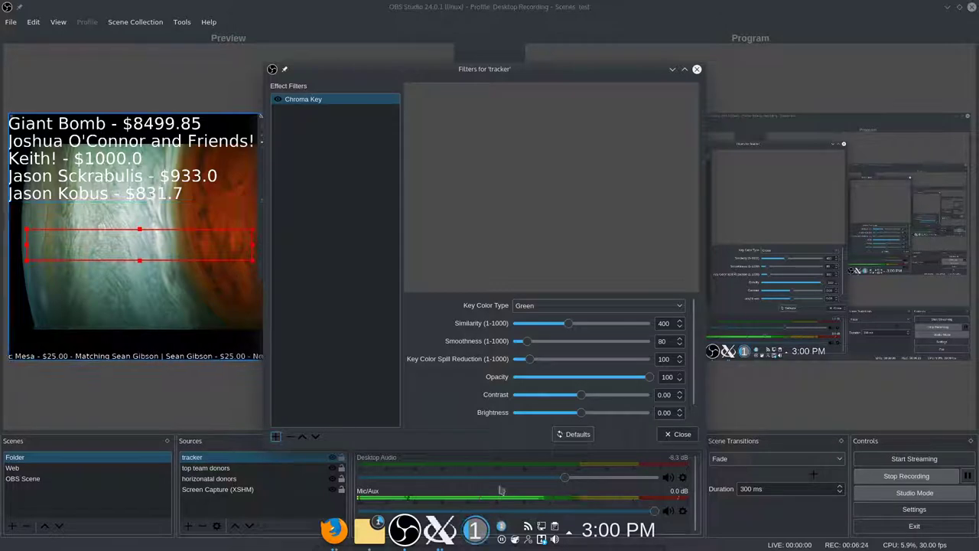
click(683, 436)
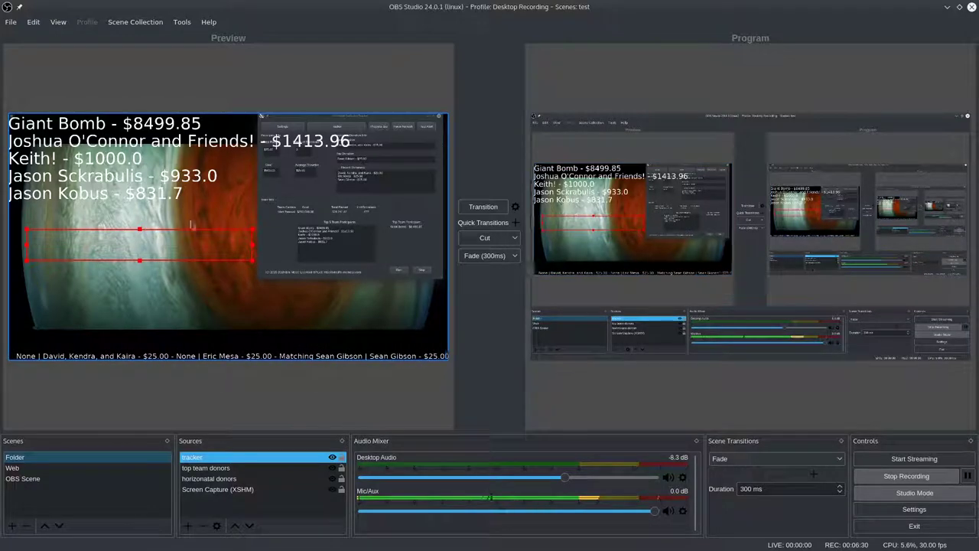
Take the edited scene live and fire two test alerts, checking the $25.00 Engineer alert over the keyed tracker.
click(482, 207)
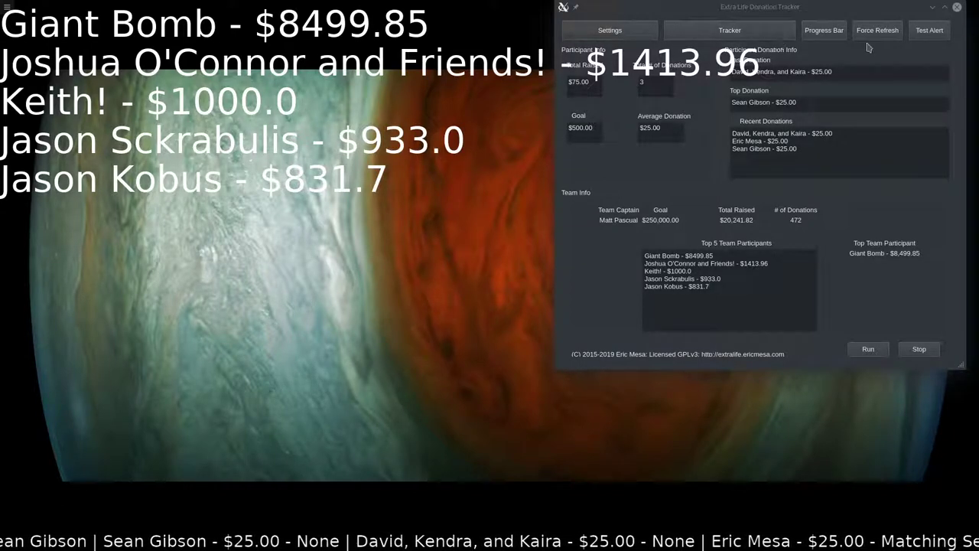
click(942, 35)
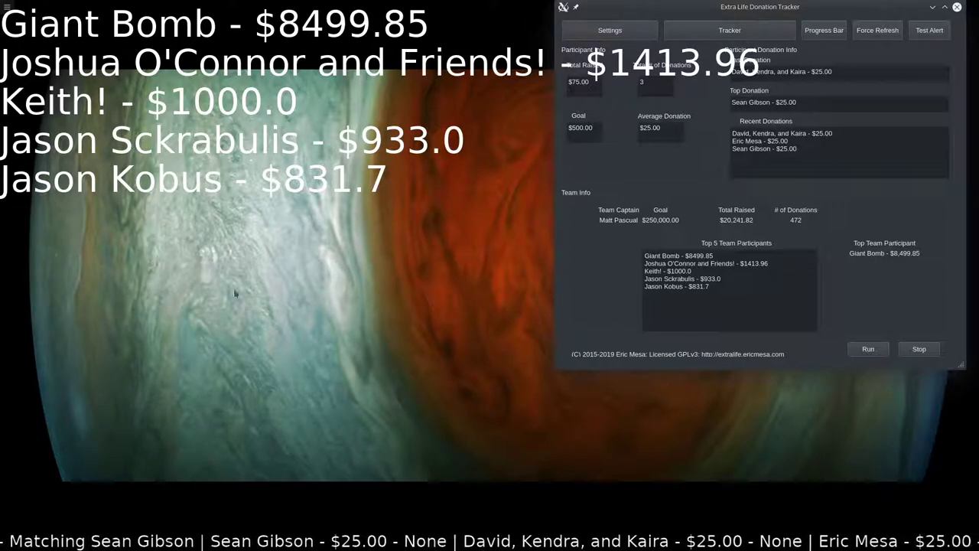
click(939, 35)
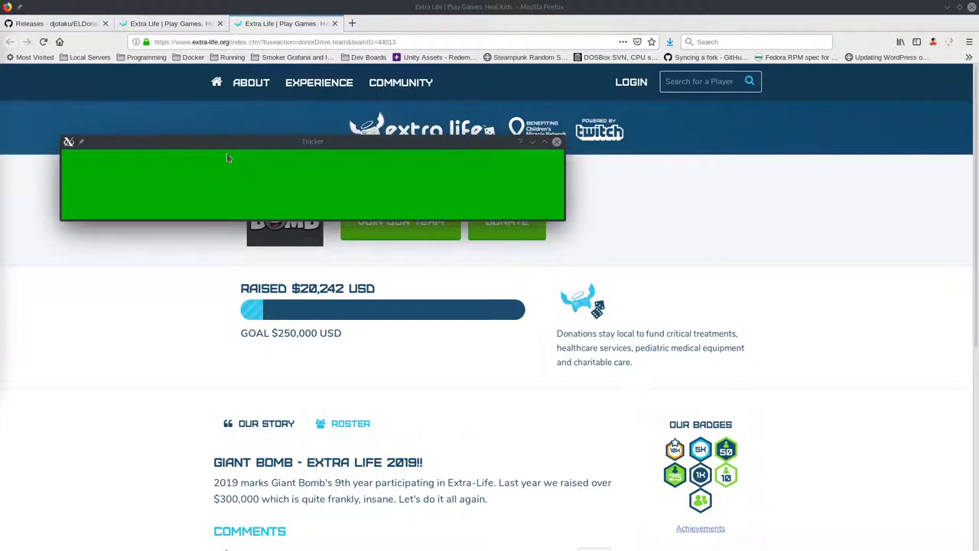
Move the Tracker window aside and go from the GitHub releases tab to the ELDonationTracker repository home.
drag(230, 144, 0, 105)
click(86, 24)
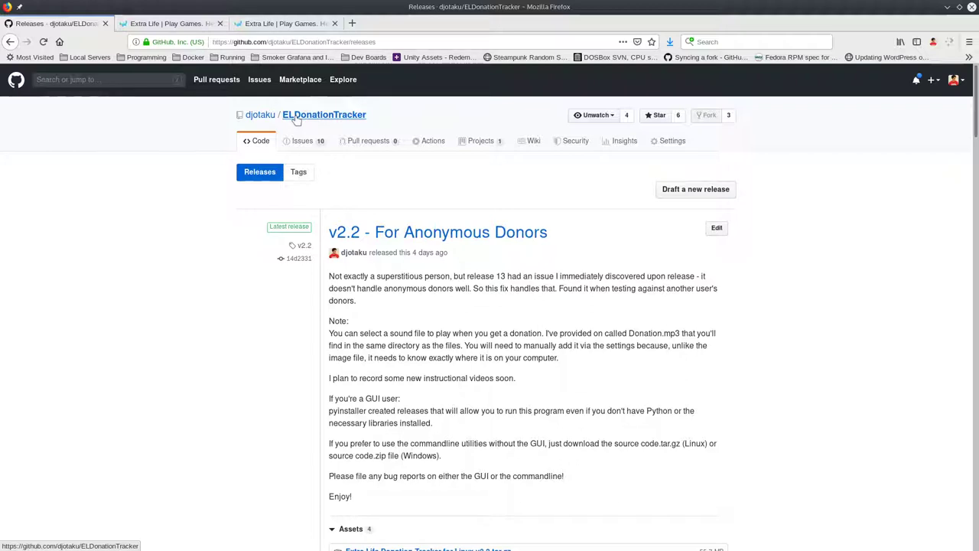
click(296, 119)
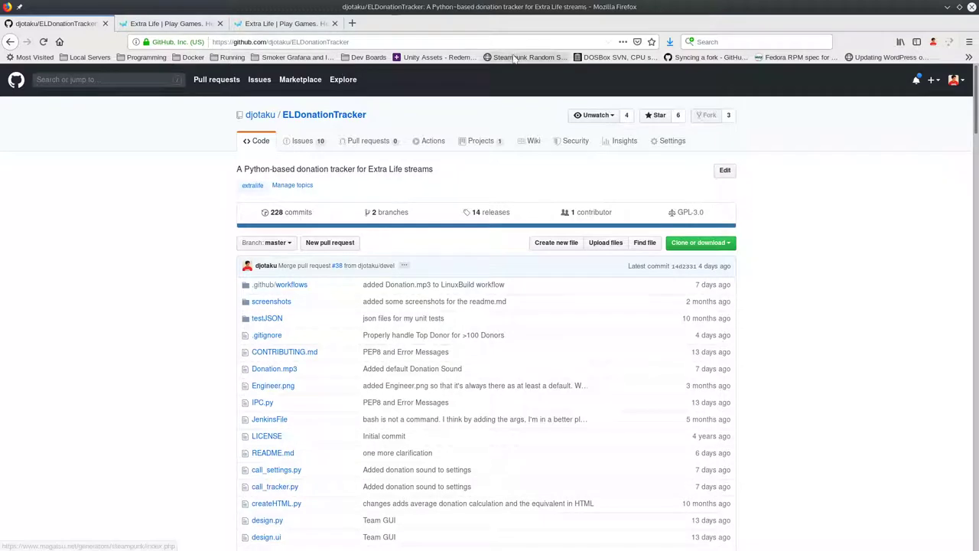
Browse the repository's issues, looking through the 14 closed and then the 10 open ones.
click(290, 148)
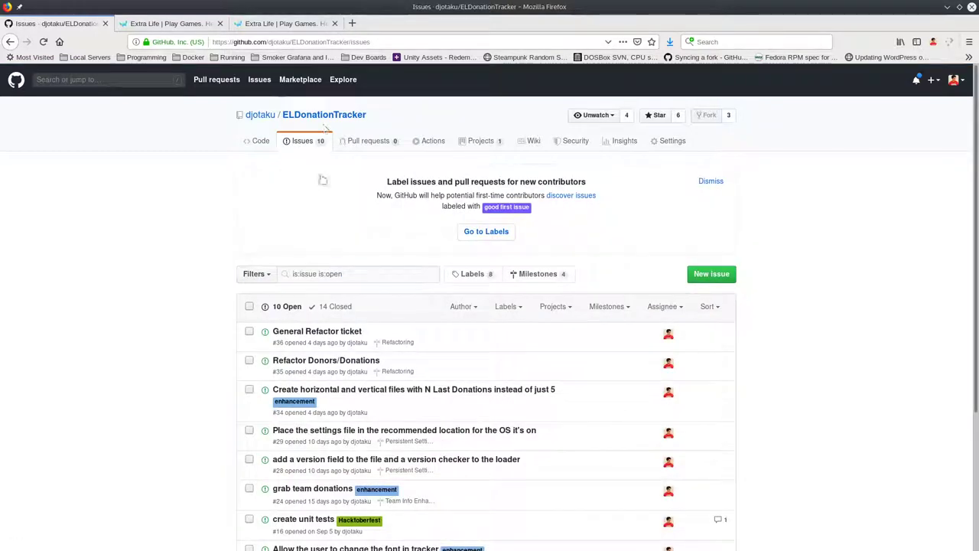
scroll(345, 256, down, 5)
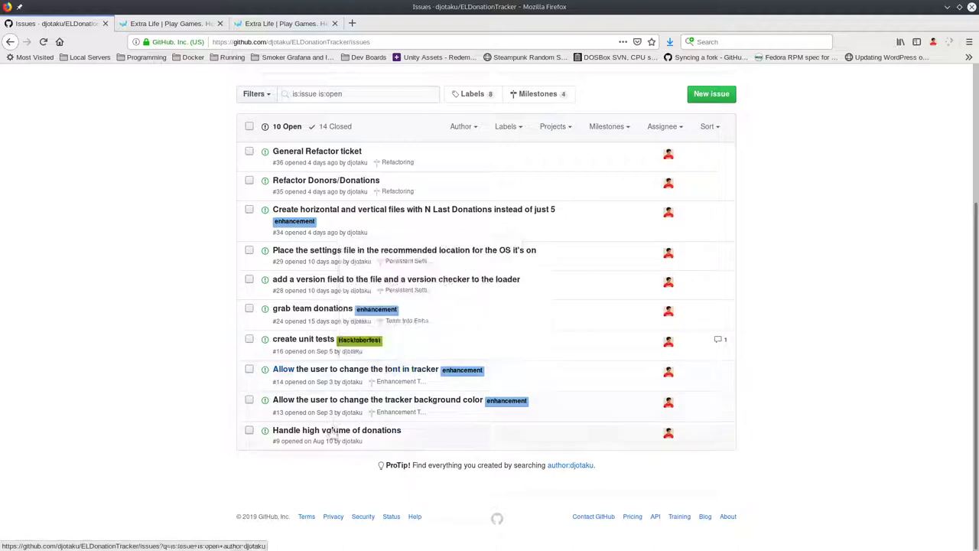
click(336, 127)
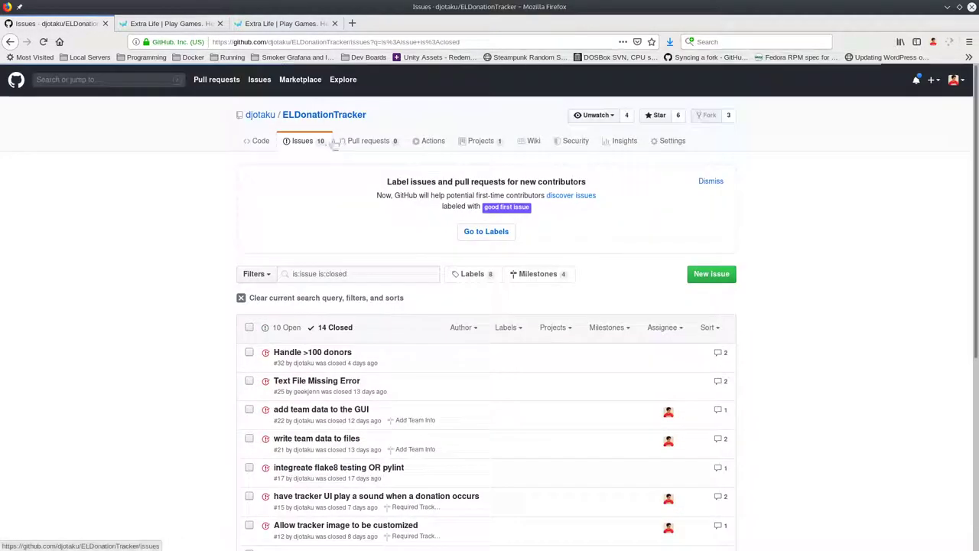
scroll(306, 207, down, 1)
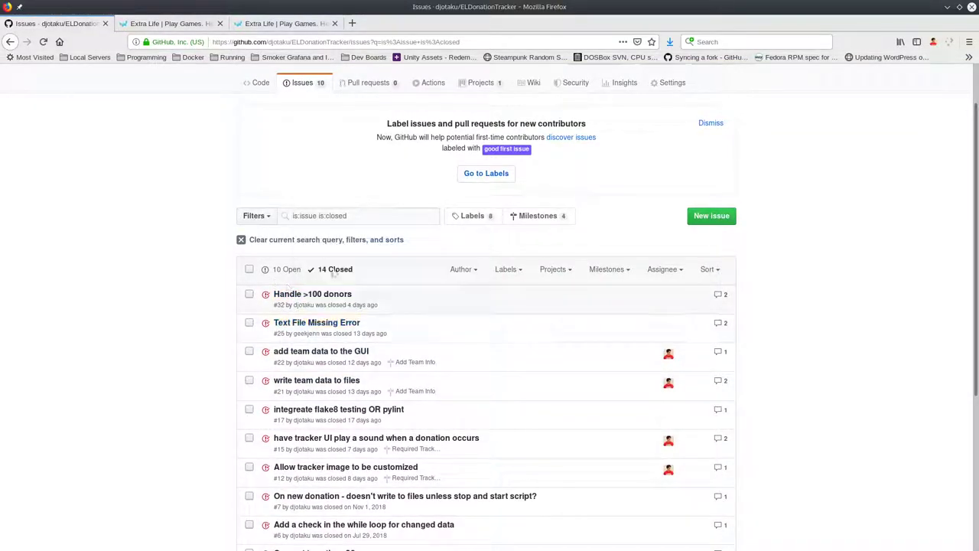
scroll(331, 461, down, 3)
scroll(331, 461, down, 1)
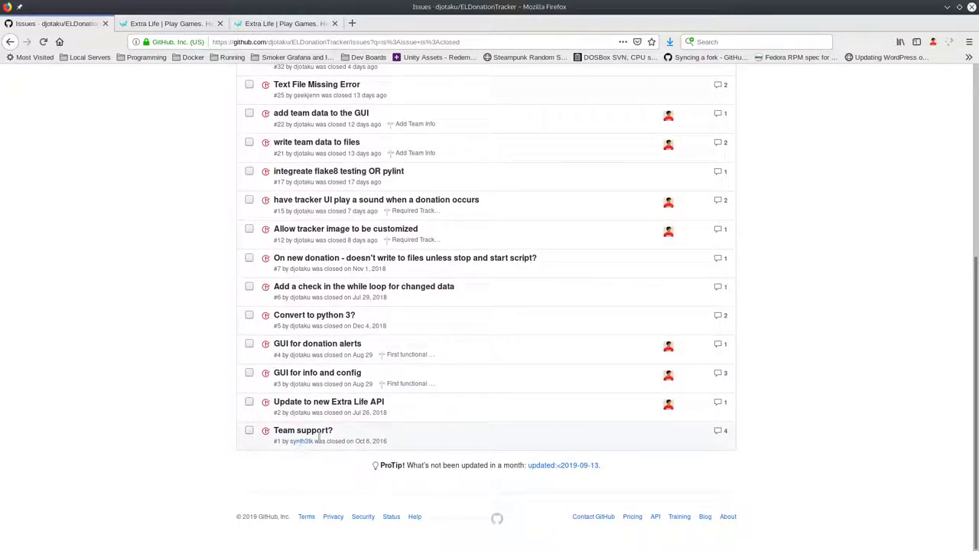
scroll(297, 459, up, 5)
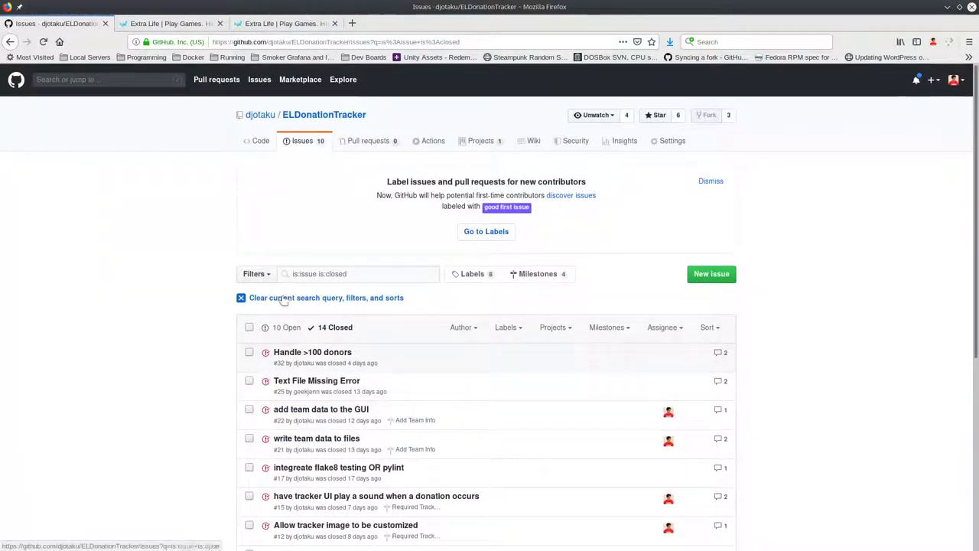
click(285, 329)
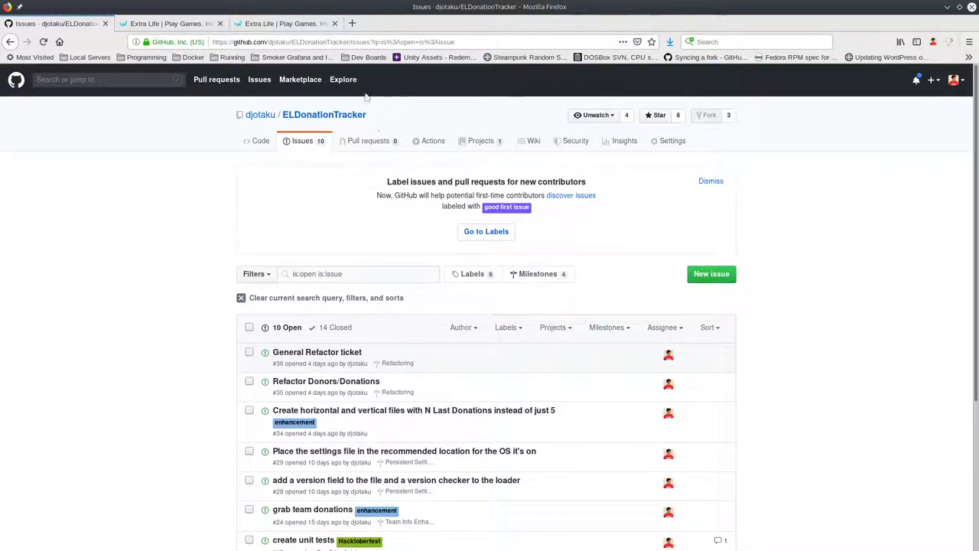
Return to the ELDonationTracker README and select the donation campaign link text.
click(334, 117)
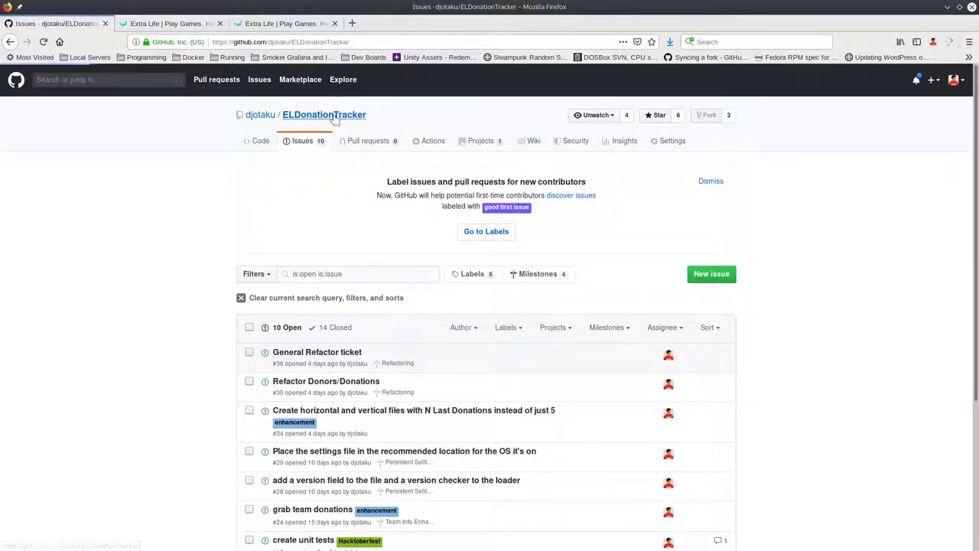
scroll(262, 219, down, 10)
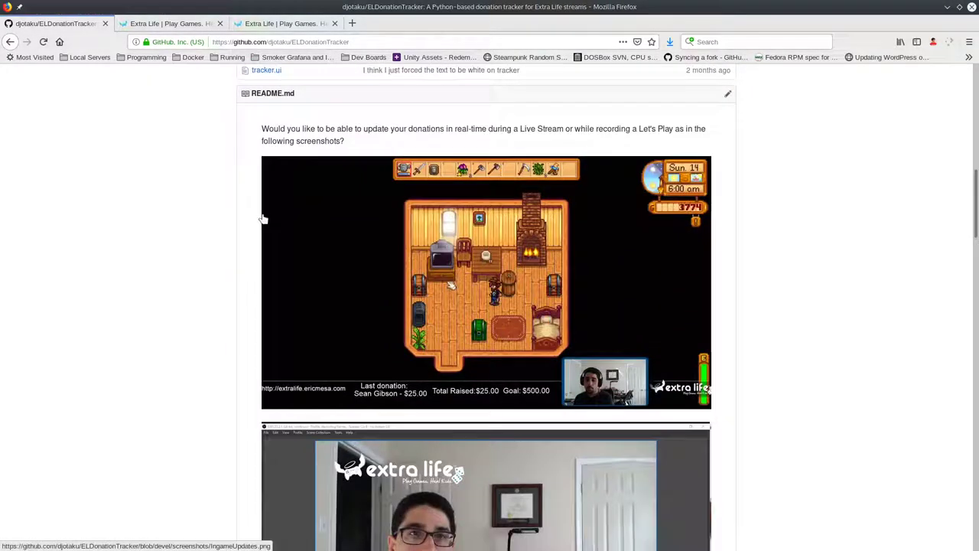
scroll(263, 219, down, 8)
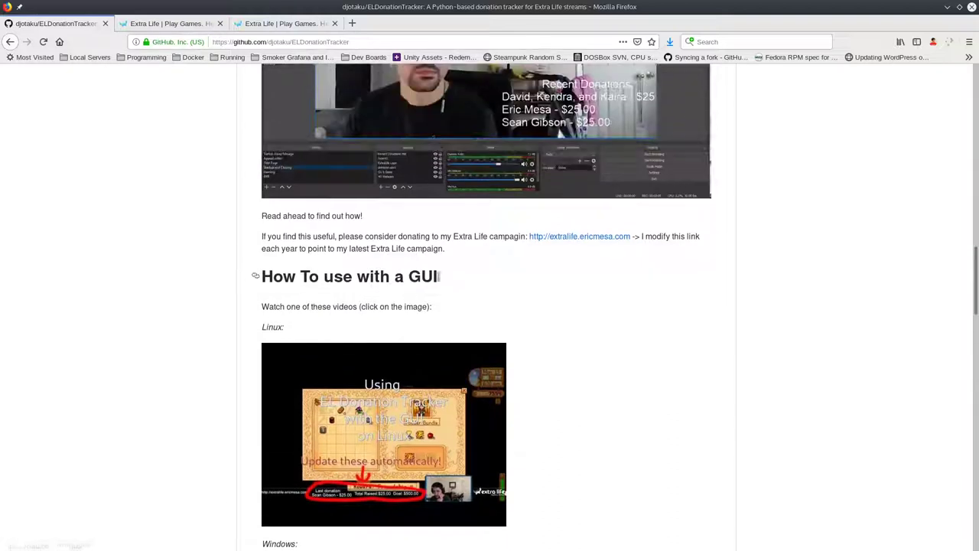
drag(493, 236, 641, 237)
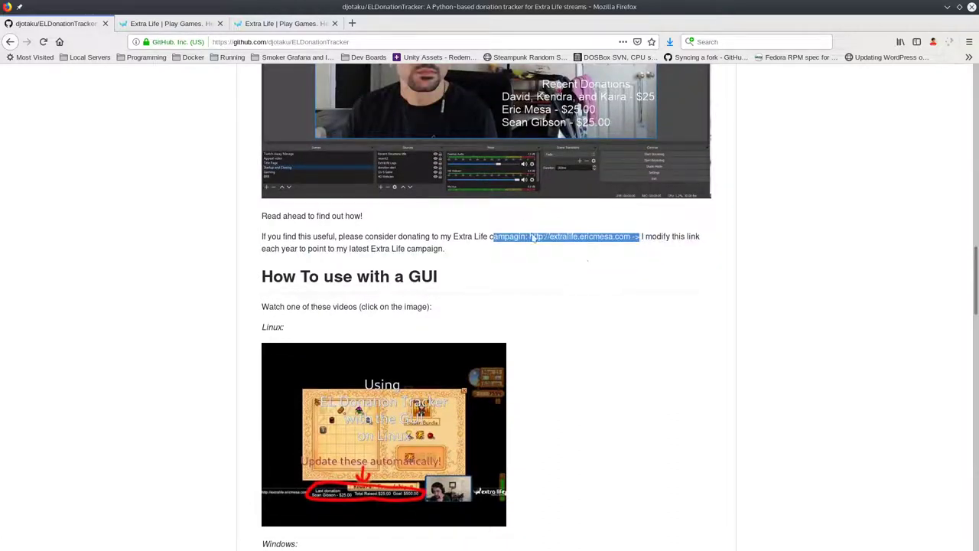